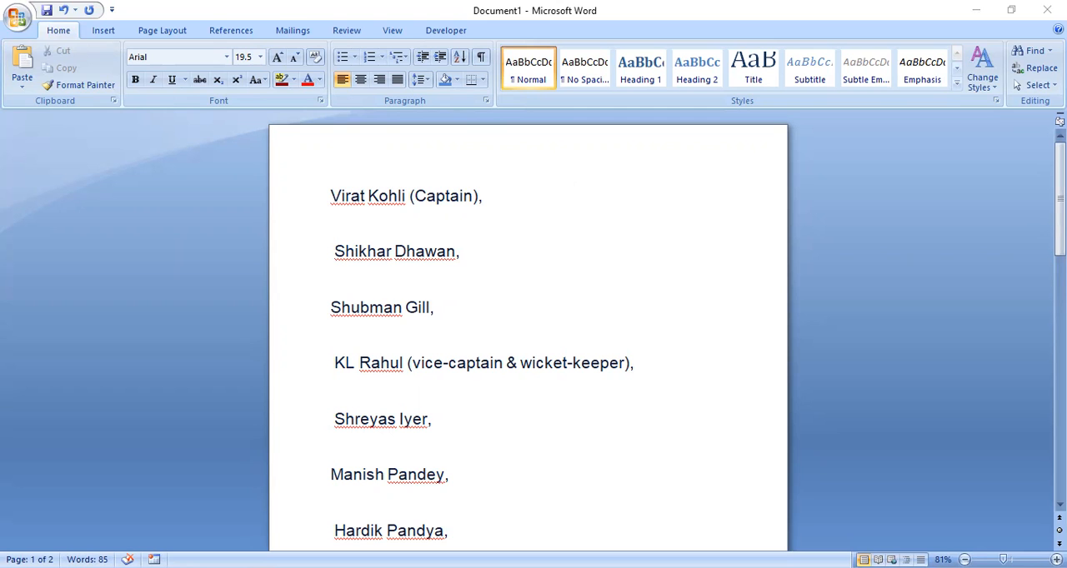
# - Try justified, centred and right alignment on the biography paragraph below the player list, finishing with it justified
pyautogui.moveTo(1059, 197); pyautogui.dragTo(1060, 437)
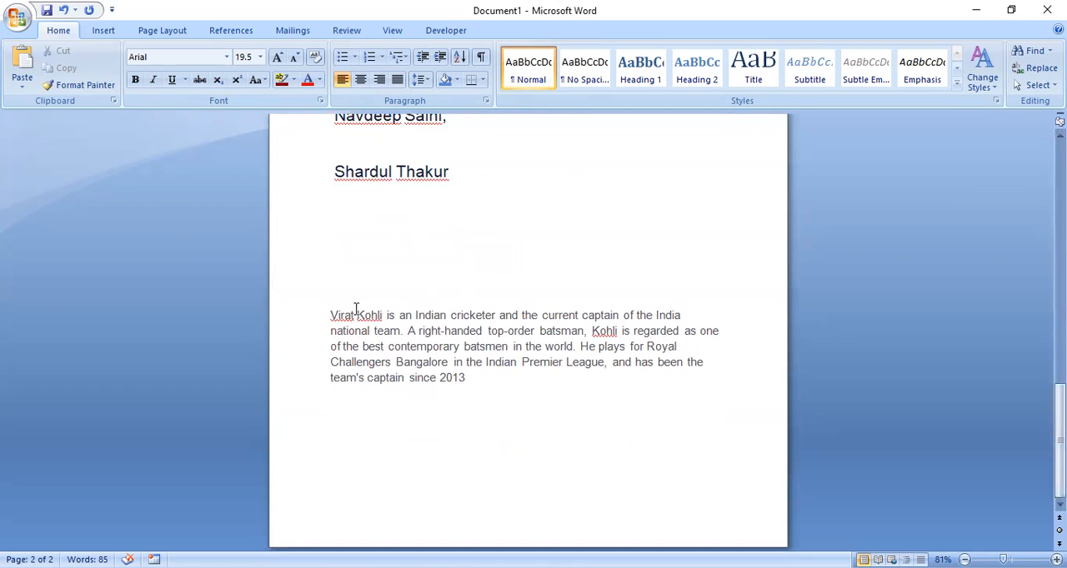
pyautogui.moveTo(327, 315); pyautogui.dragTo(631, 385)
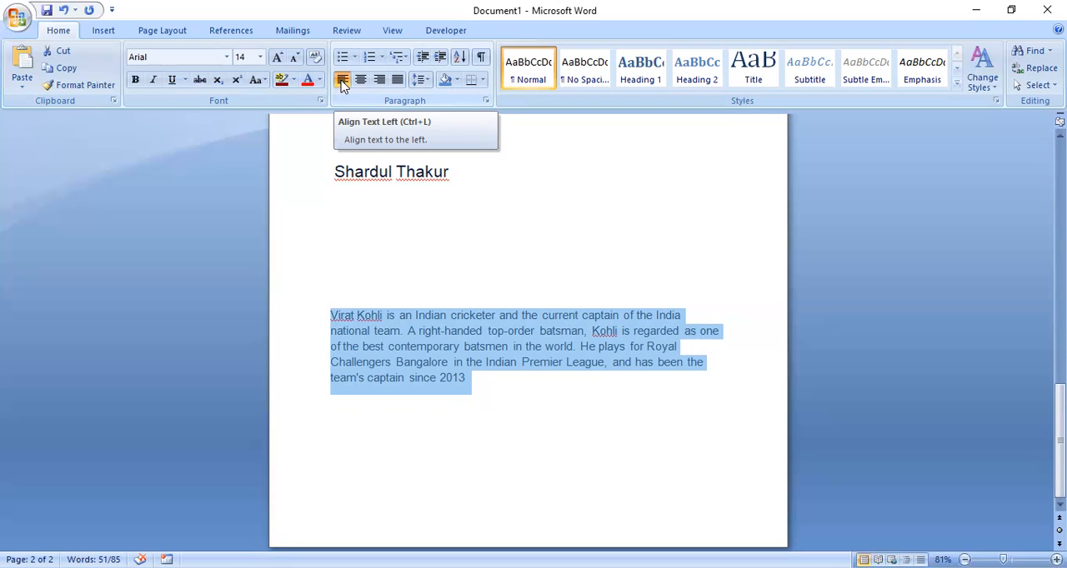
pyautogui.hotkey('ctrl', 'j')
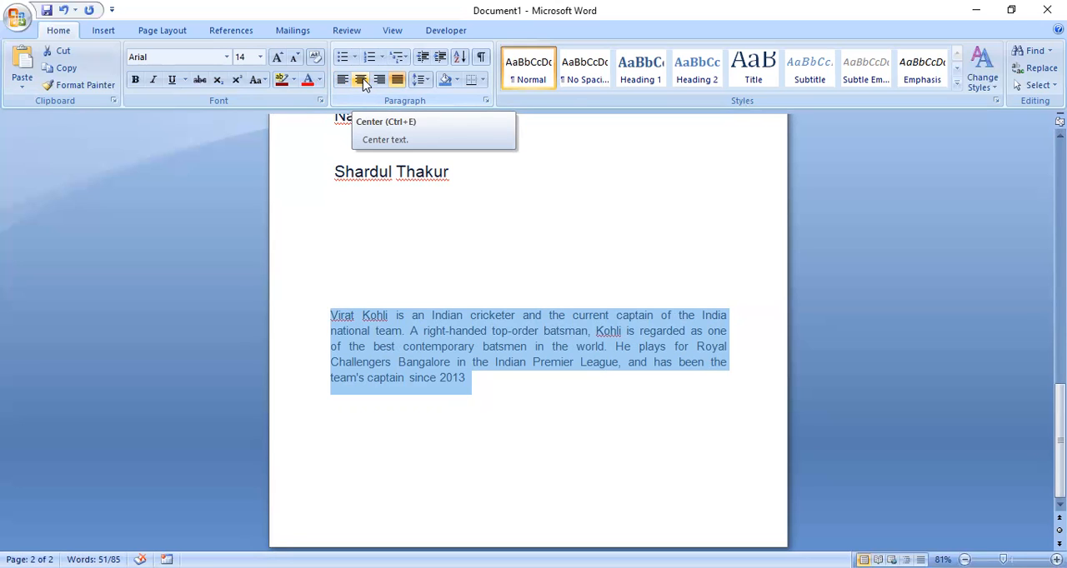
pyautogui.click(361, 80)
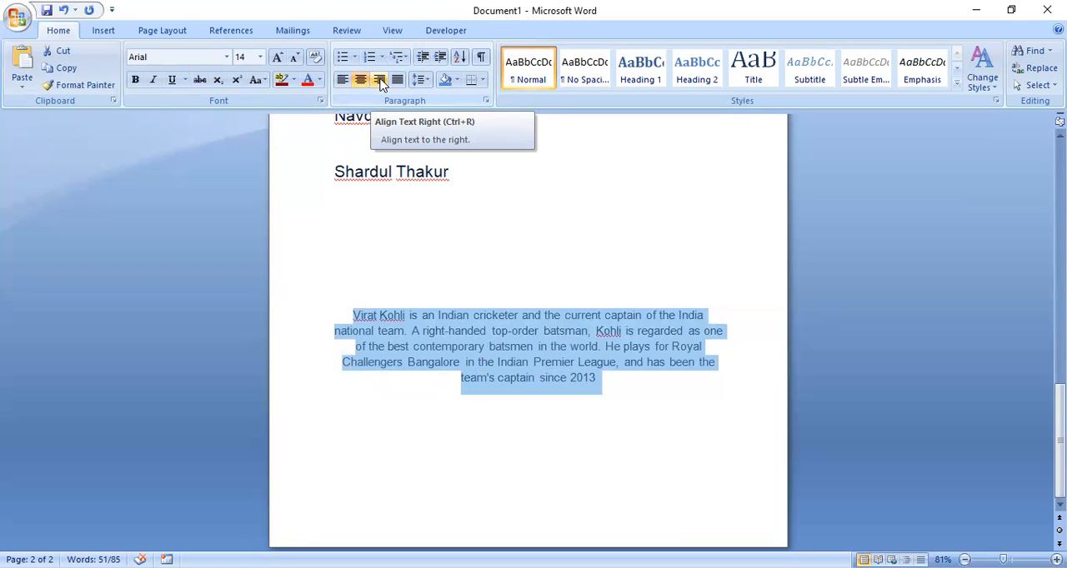
pyautogui.click(380, 80)
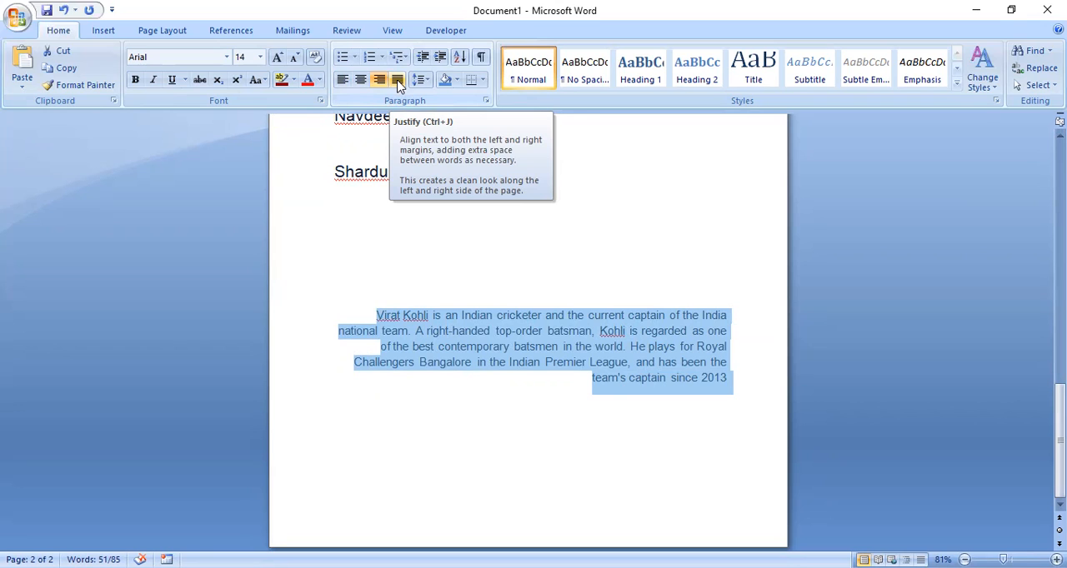
pyautogui.click(397, 80)
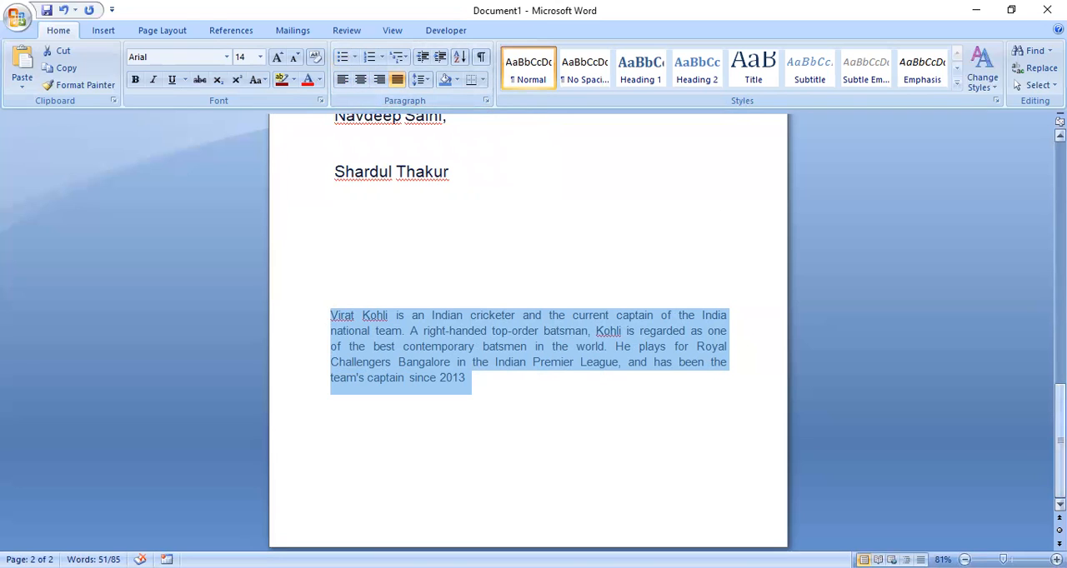
# - Format the whole player list, from the captain's line to the last player, as a bulleted list with check mark bullets
pyautogui.moveTo(1059, 439); pyautogui.dragTo(1059, 204)
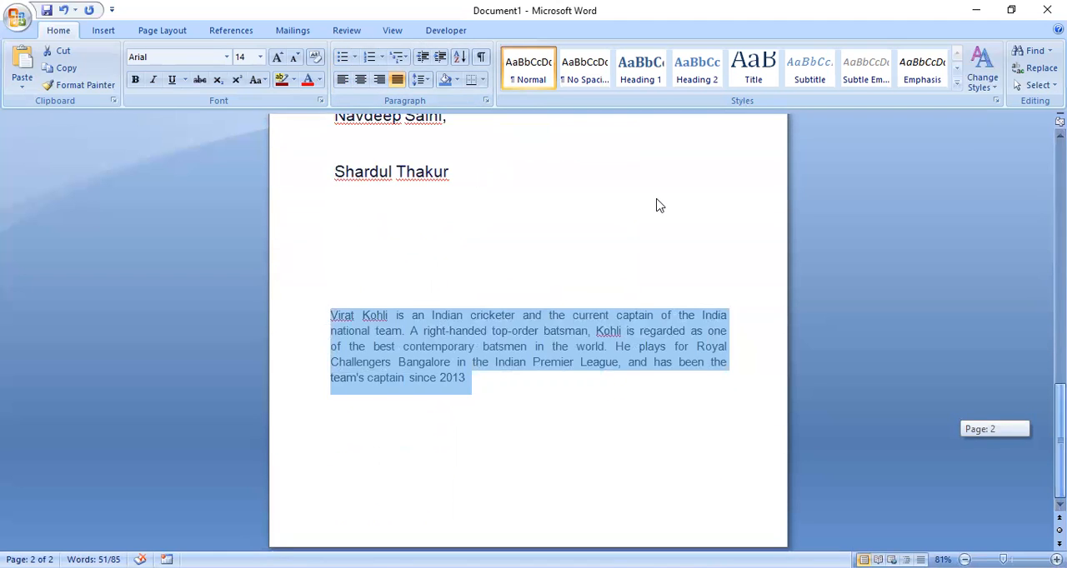
pyautogui.moveTo(1059, 438); pyautogui.dragTo(1060, 207)
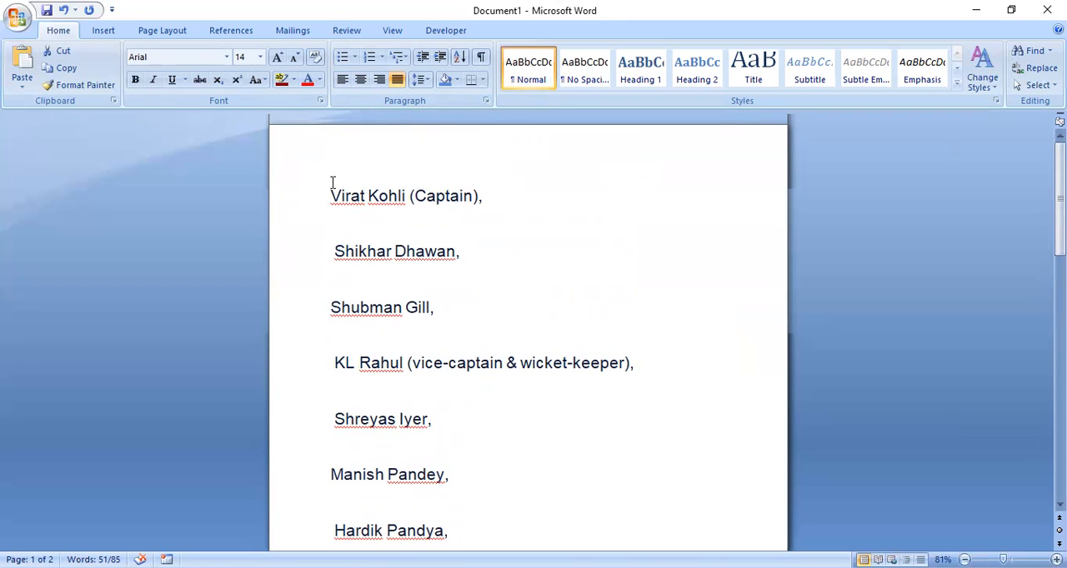
pyautogui.moveTo(327, 194); pyautogui.dragTo(459, 415)
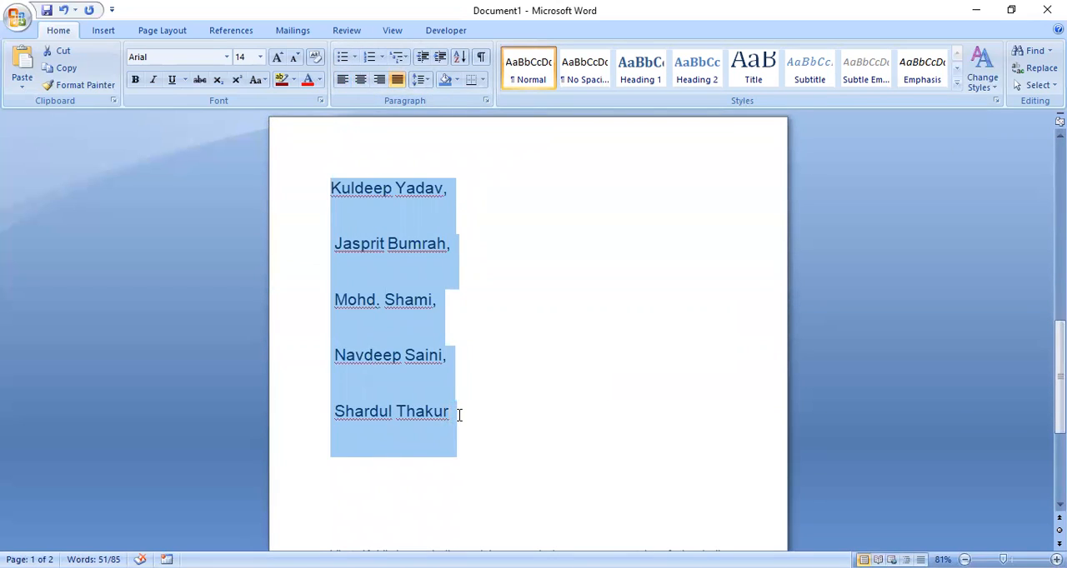
pyautogui.click(355, 60)
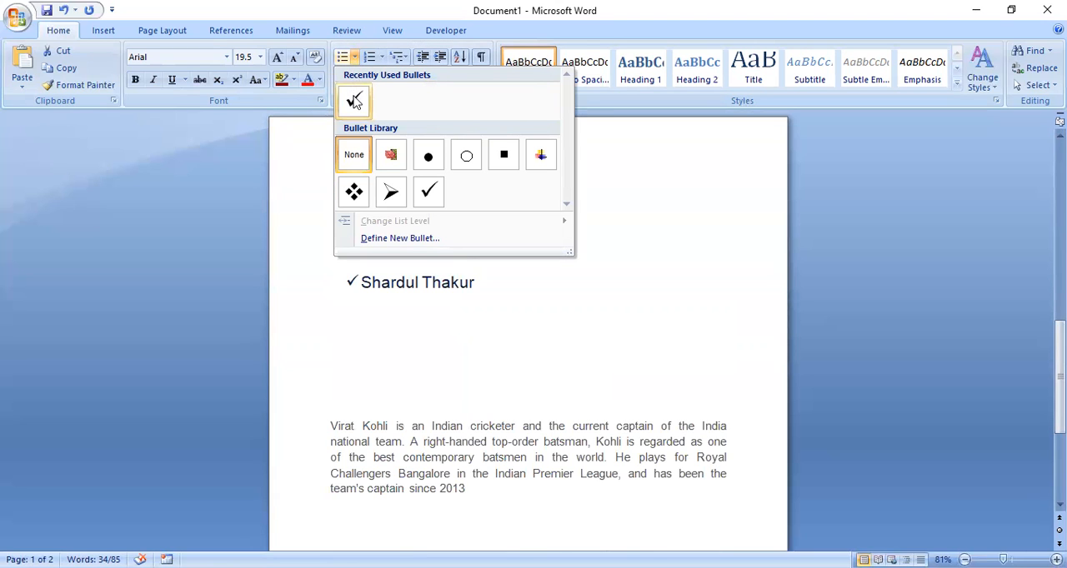
pyautogui.click(355, 100)
pyautogui.moveTo(1060, 351); pyautogui.dragTo(1060, 172)
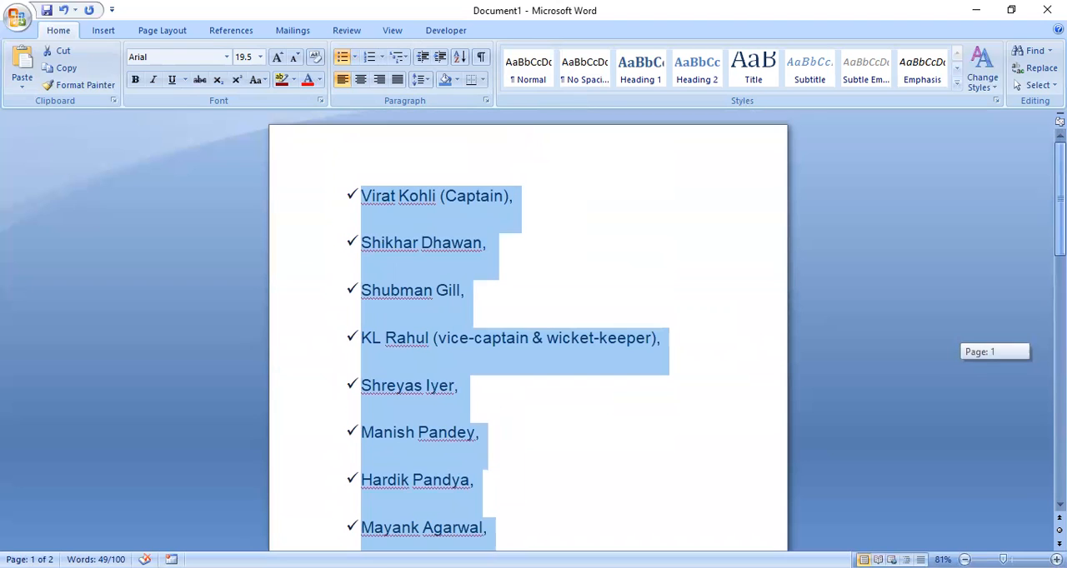
pyautogui.click(599, 190)
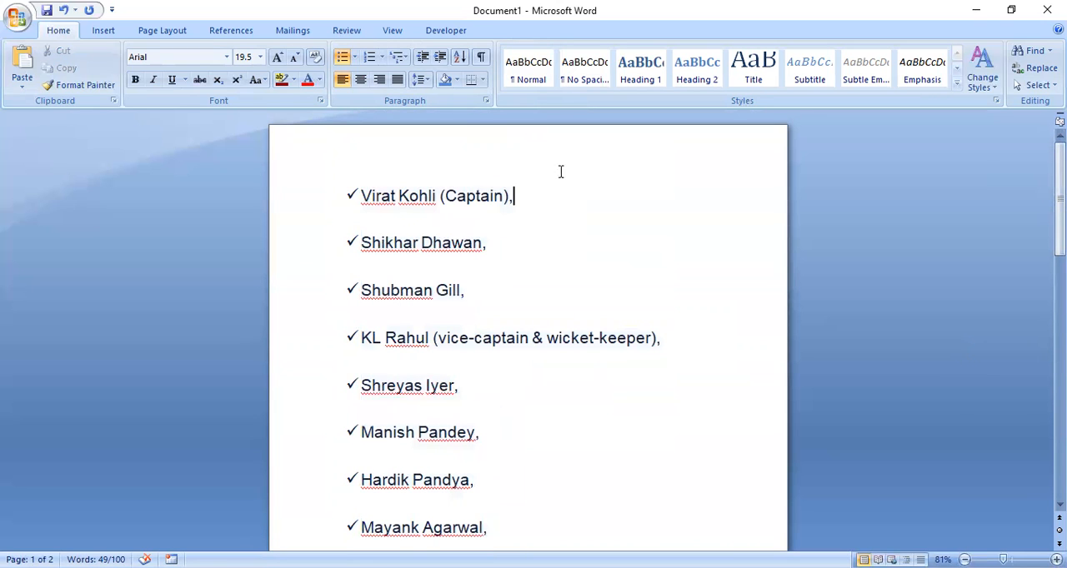
# - Change the player list's bullets to the red picture bullet from the bullet library
pyautogui.click(356, 58)
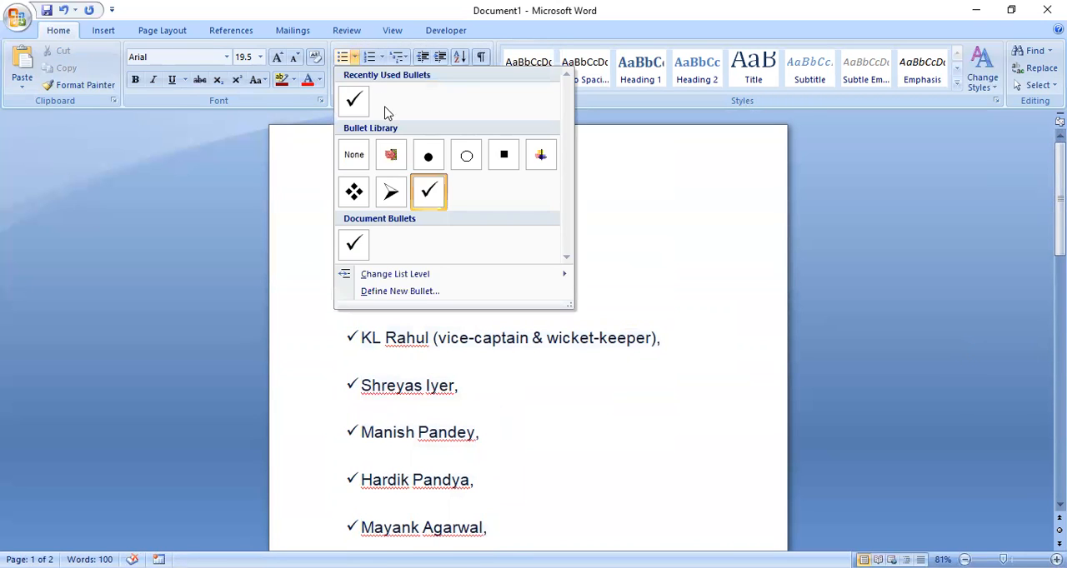
pyautogui.click(391, 158)
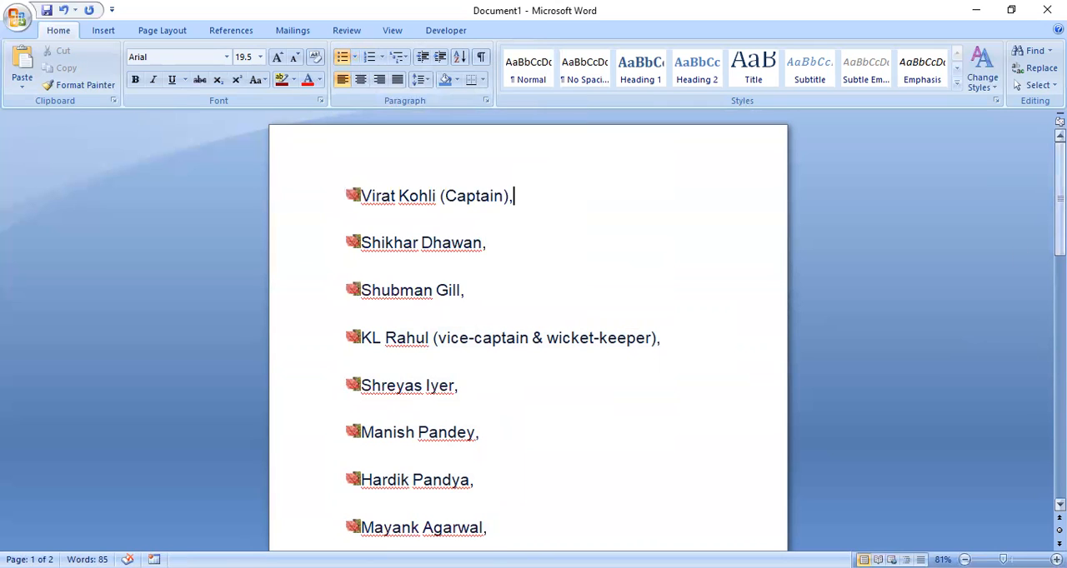
pyautogui.moveTo(1060, 196)
pyautogui.mouseDown()
pyautogui.moveTo(1060, 340)
pyautogui.moveTo(1060, 194)
pyautogui.mouseUp()
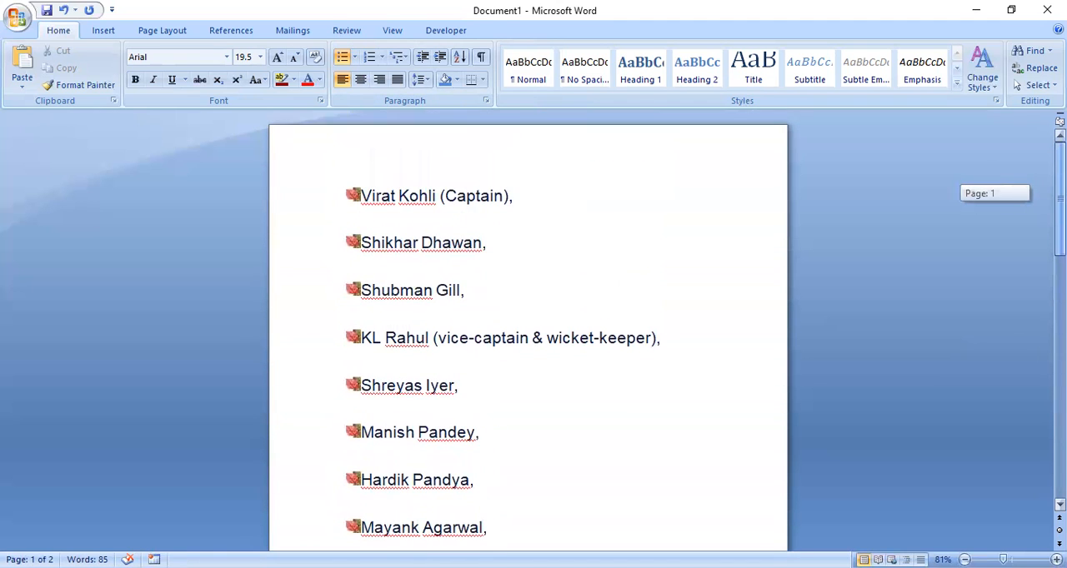
# - Examine the bullet library and the list level options available for the player list, leaving the list as it is
pyautogui.click(354, 58)
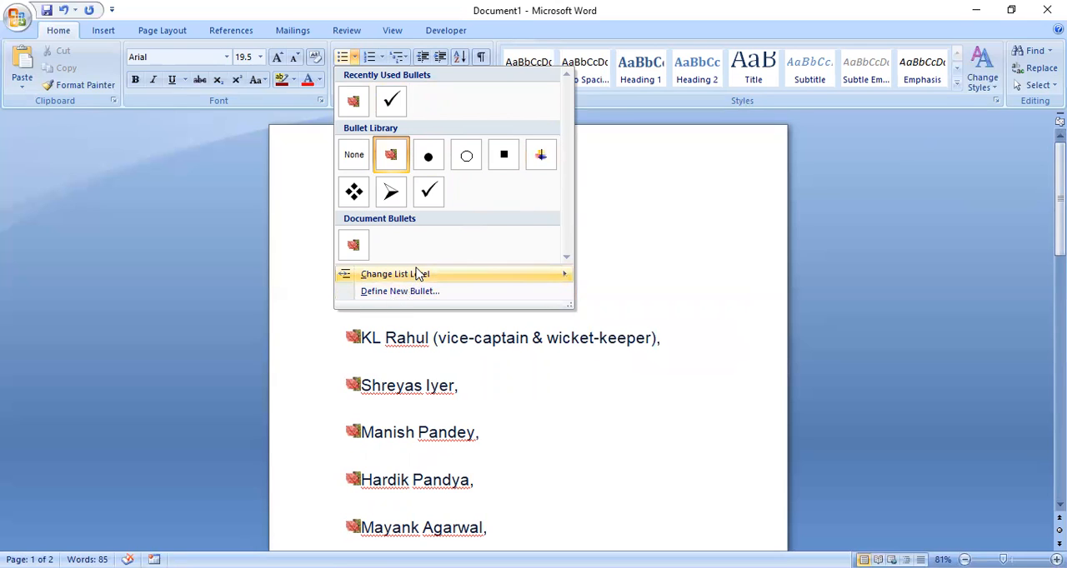
pyautogui.moveTo(419, 274)
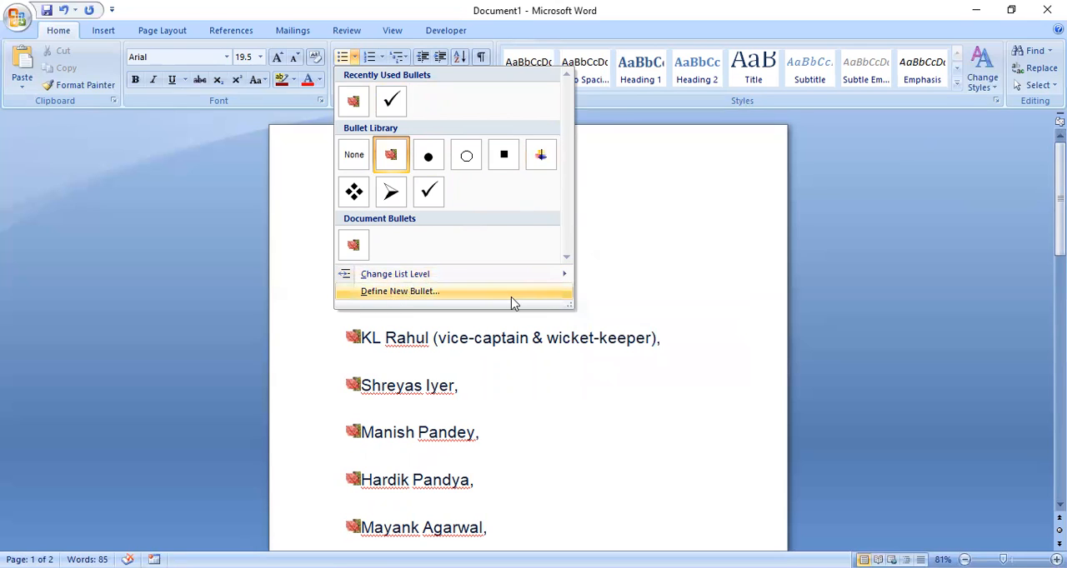
pyautogui.moveTo(498, 274)
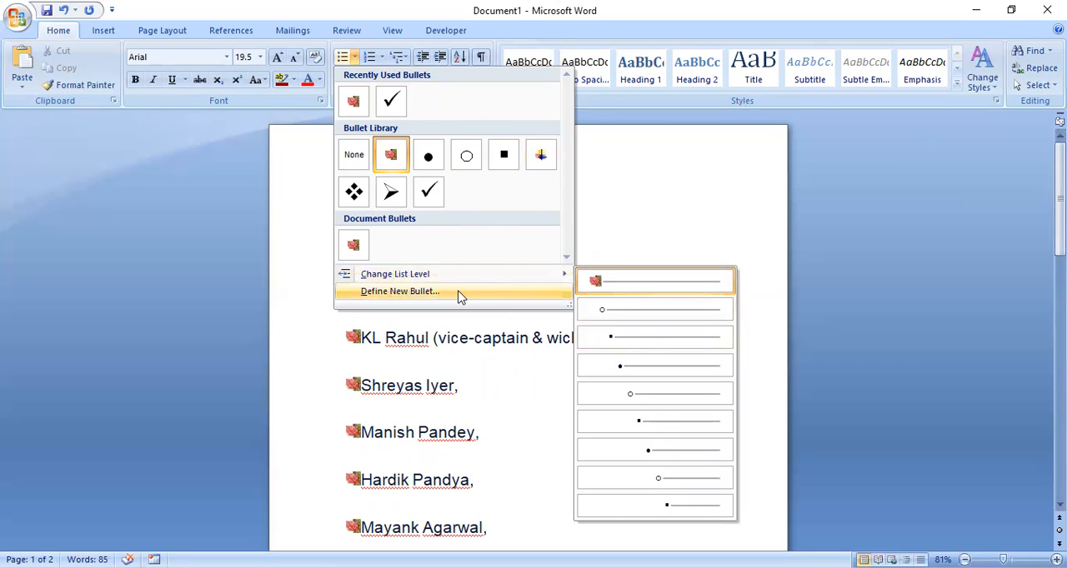
pyautogui.click(531, 223)
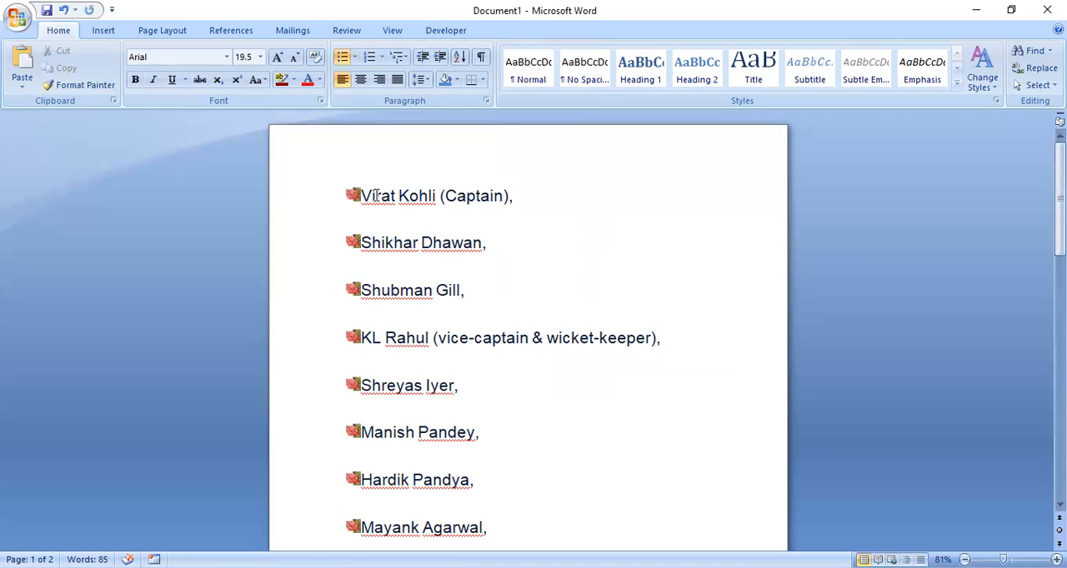
pyautogui.click(355, 60)
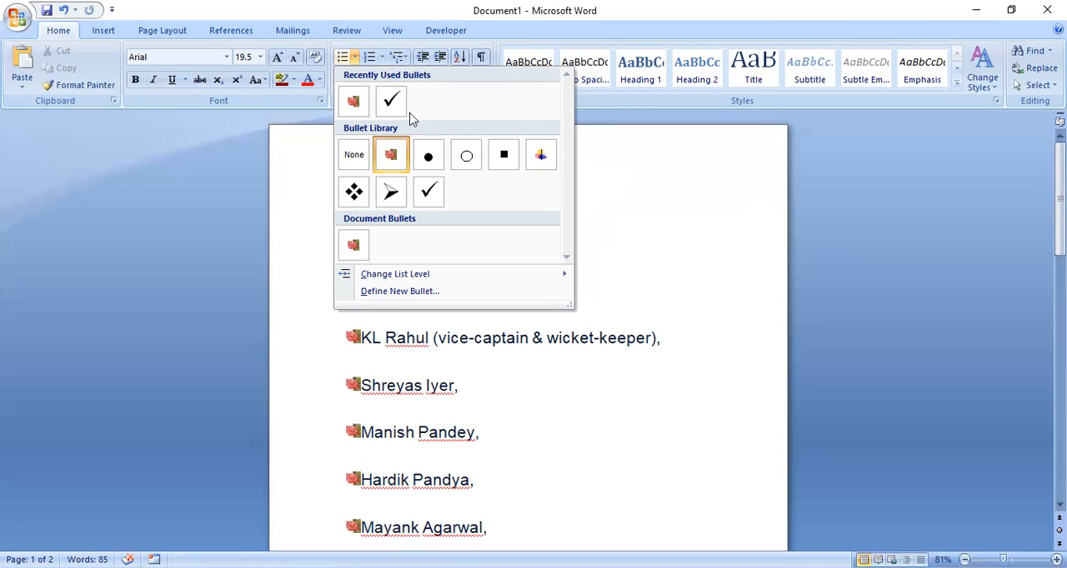
pyautogui.click(389, 88)
# - Convert the player list to a numbered list in the 1. 2. 3. format
pyautogui.click(381, 60)
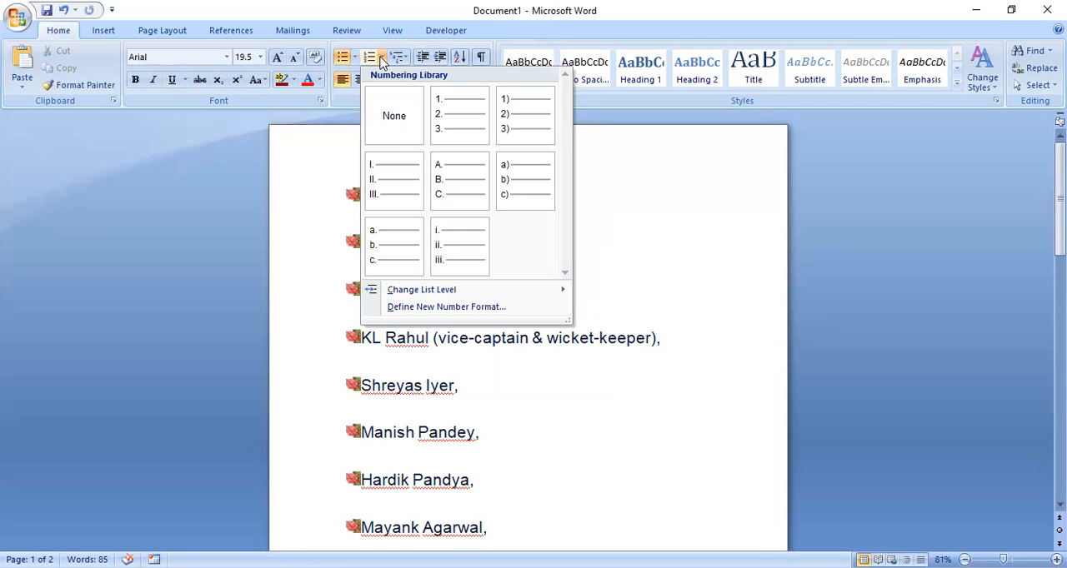
pyautogui.click(449, 108)
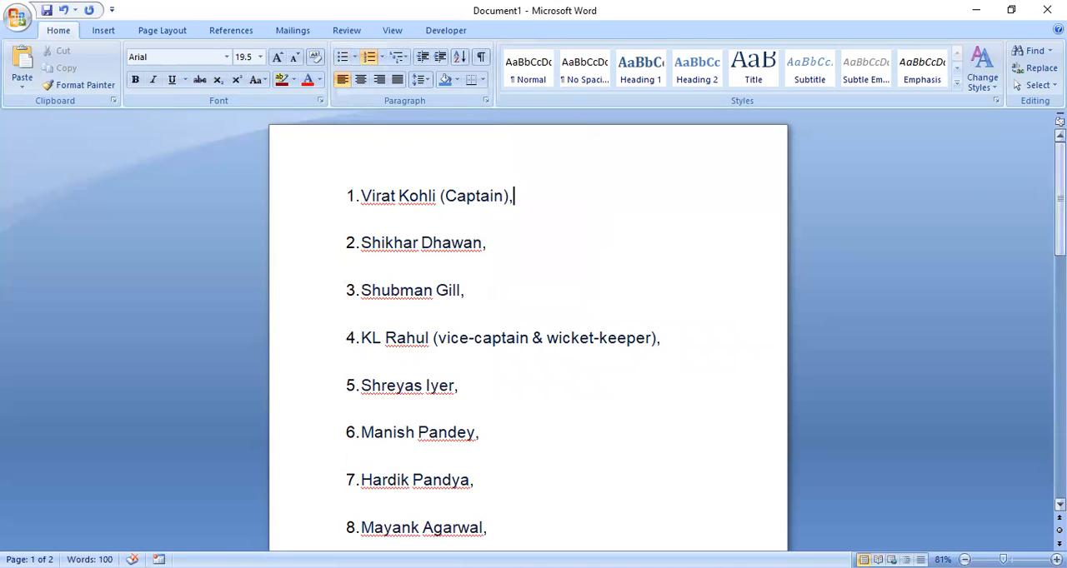
pyautogui.moveTo(1061, 179)
pyautogui.mouseDown()
pyautogui.moveTo(1060, 330)
pyautogui.moveTo(1061, 179)
pyautogui.mouseUp()
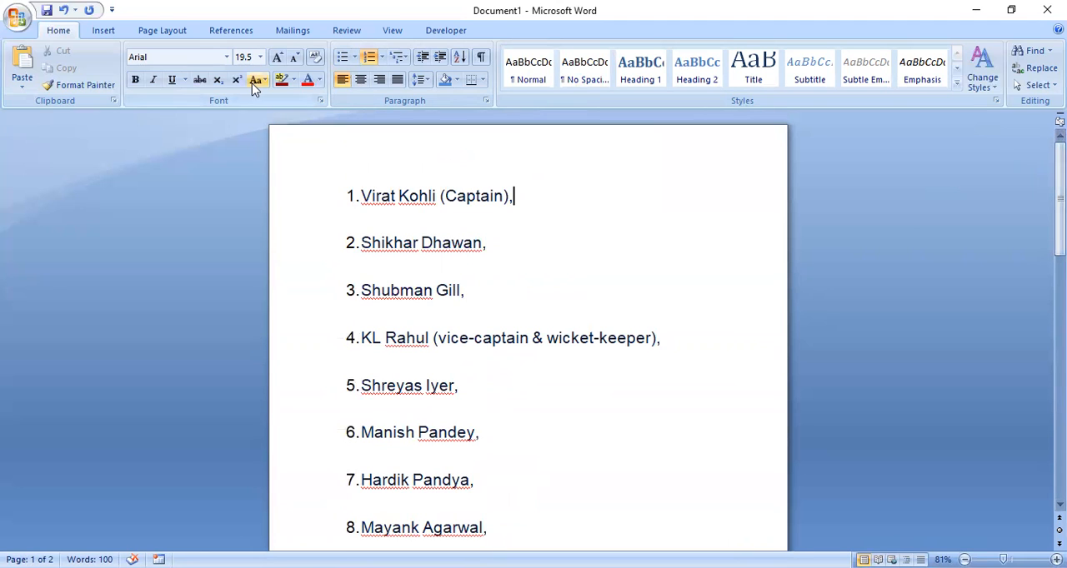
# - Switch the player list's numbering to uppercase Roman numerals (I. II. III.)
pyautogui.click(380, 59)
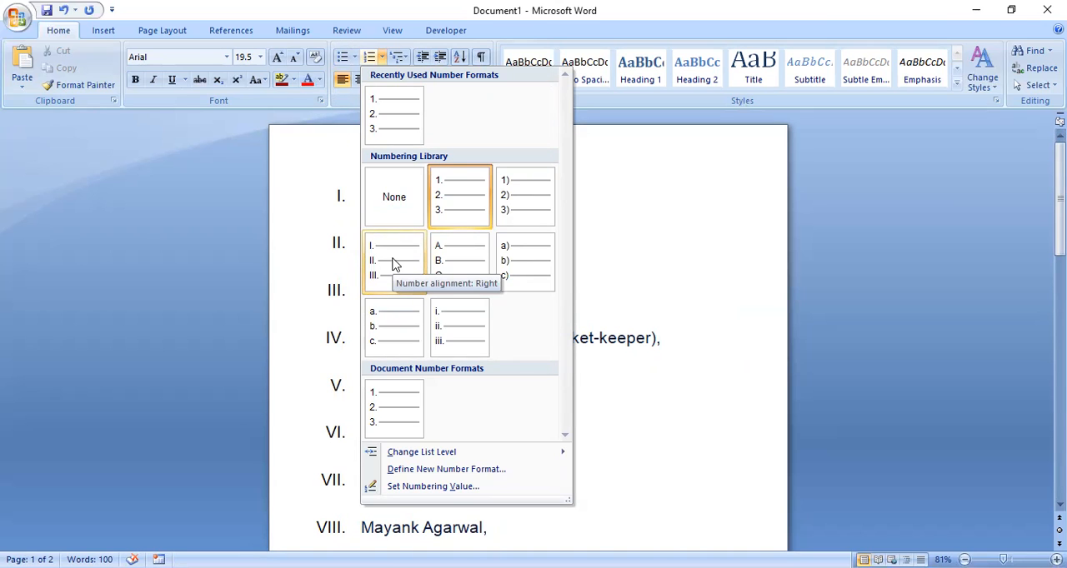
pyautogui.click(395, 264)
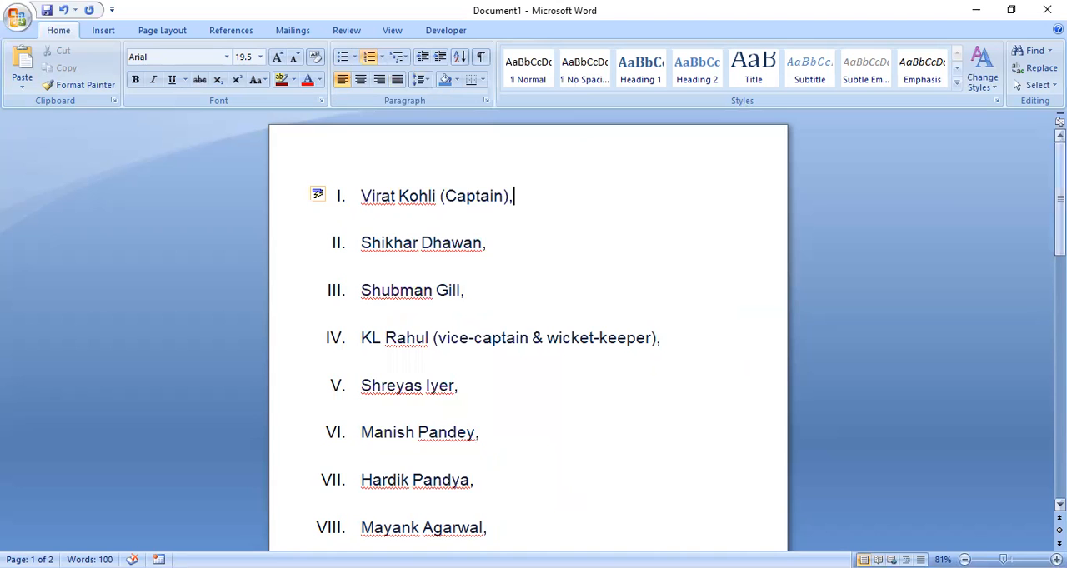
pyautogui.moveTo(1059, 195)
pyautogui.mouseDown()
pyautogui.moveTo(1060, 329)
pyautogui.moveTo(1060, 187)
pyautogui.mouseUp()
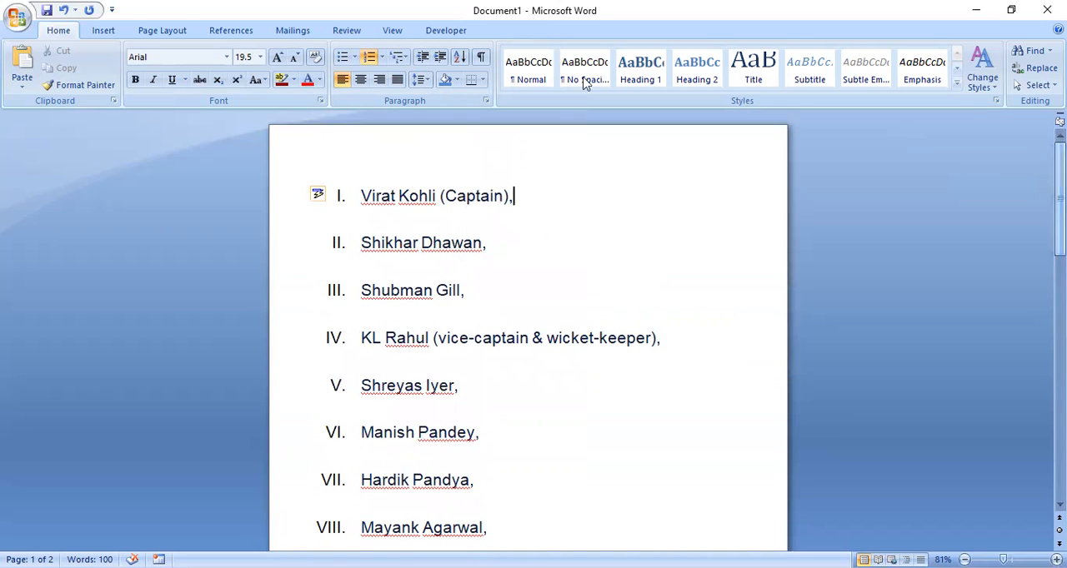
# - Switch the player list's numbering to capital letters (A. B. C.) and check it down the page
pyautogui.click(381, 58)
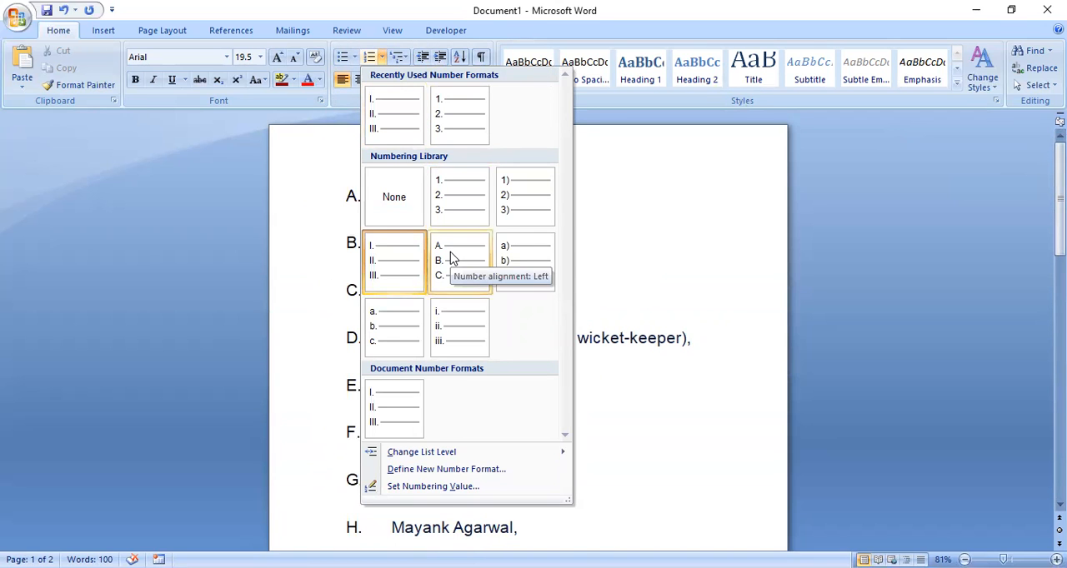
pyautogui.click(450, 258)
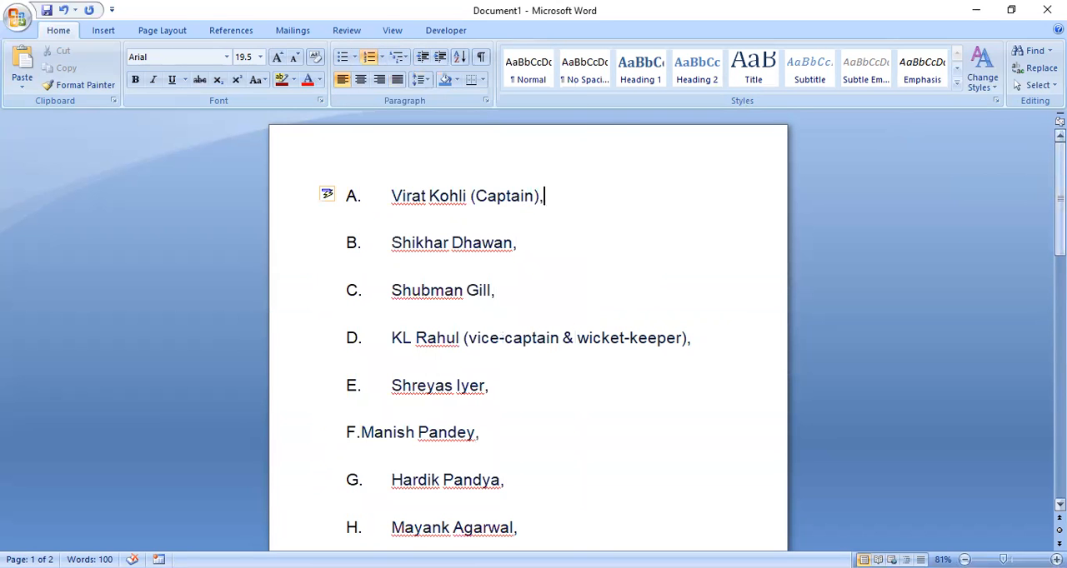
pyautogui.scroll(-10, 528, 334)
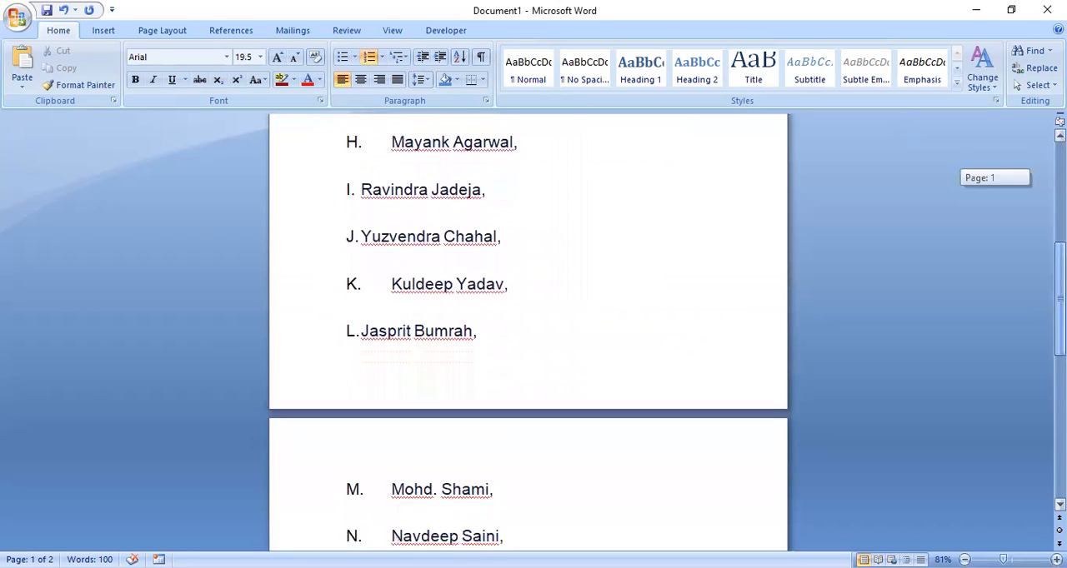
pyautogui.scroll(10, 528, 333)
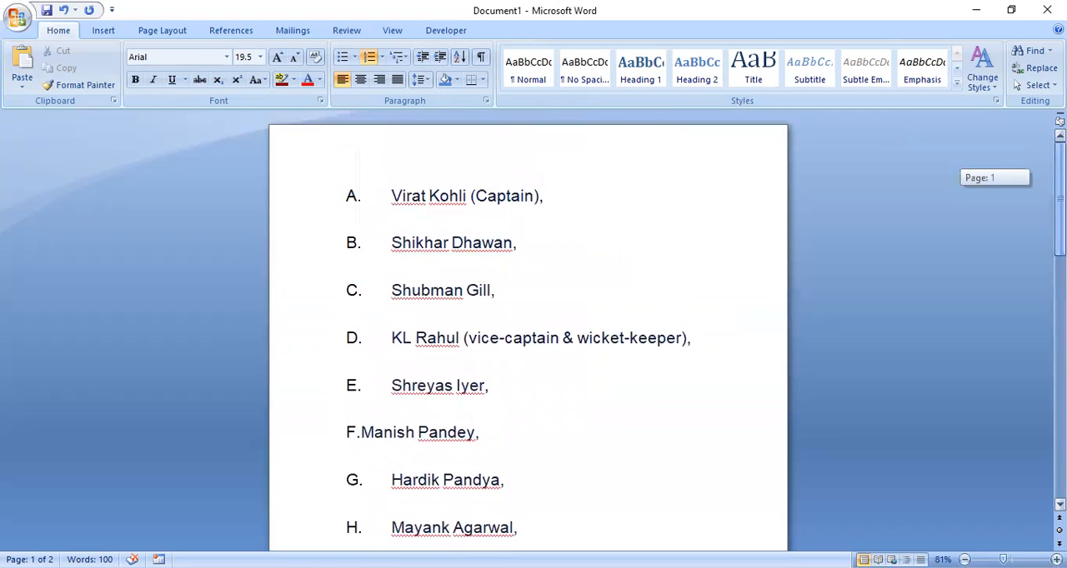
# - Switch the player list's numbering to lowercase letters with a closing parenthesis, a) b) c)
pyautogui.click(382, 57)
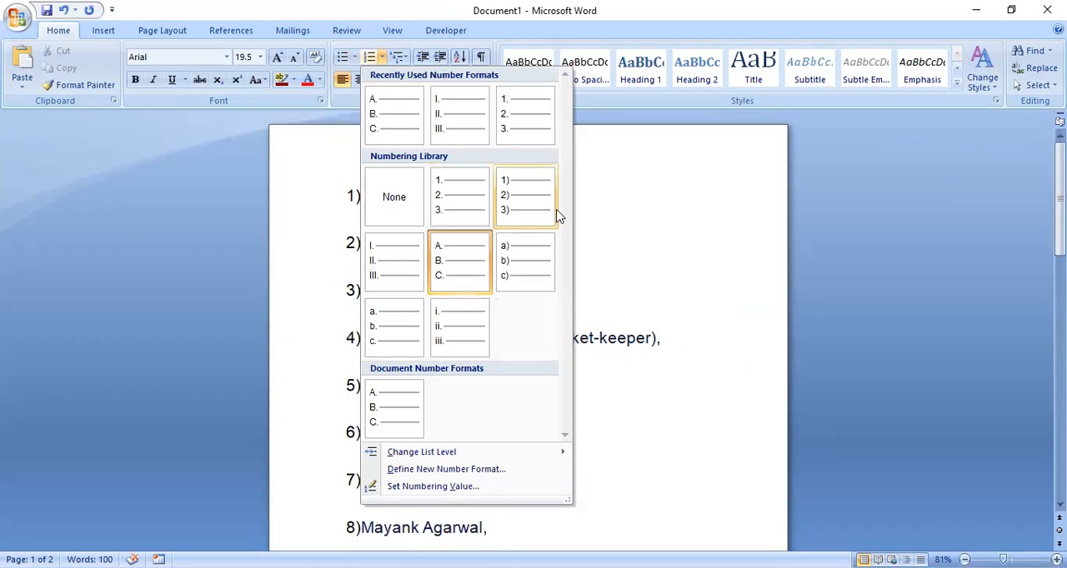
pyautogui.click(525, 258)
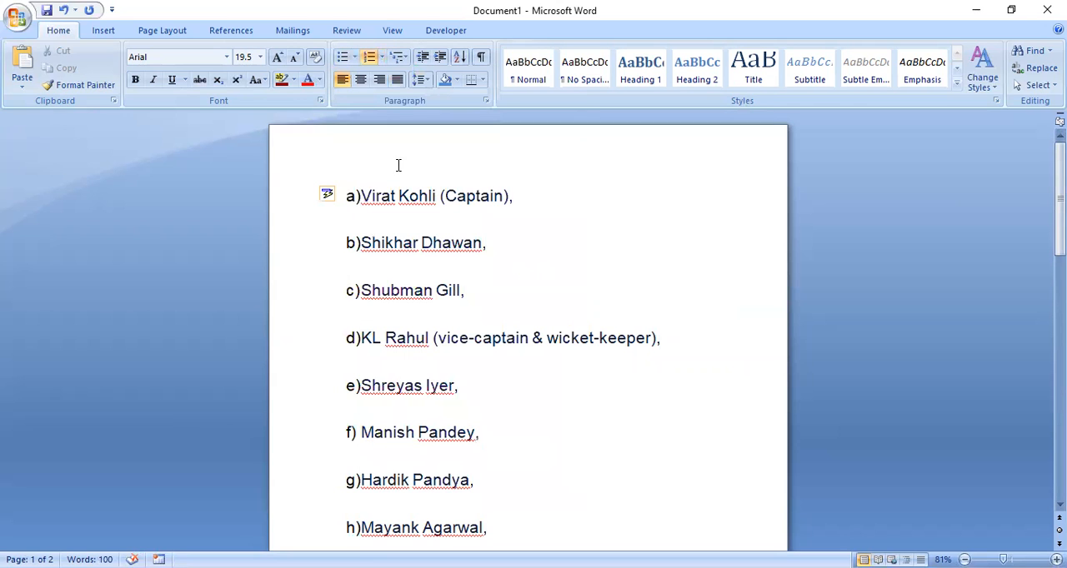
pyautogui.click(382, 57)
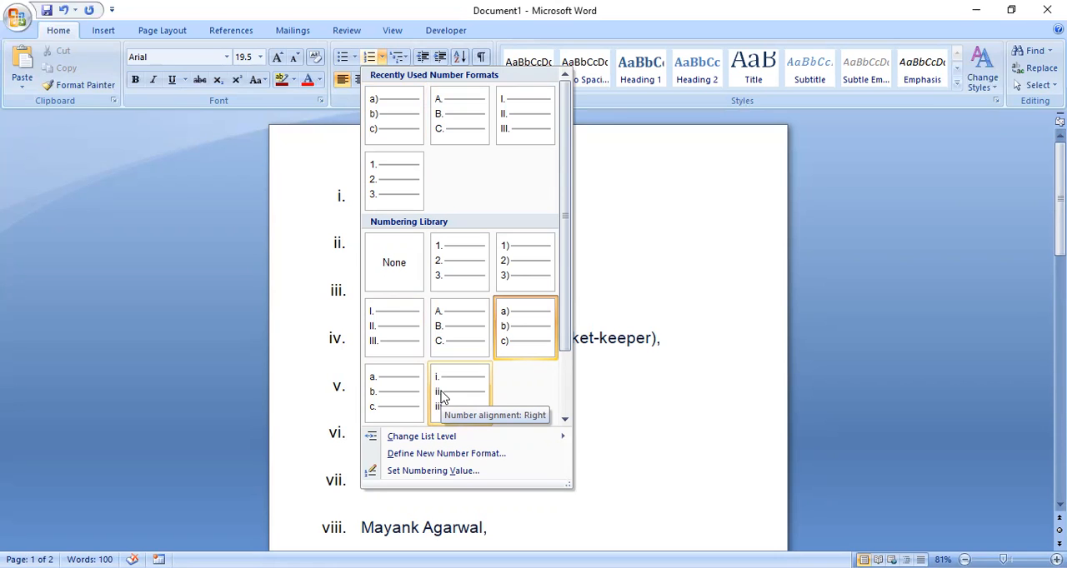
pyautogui.click(569, 401)
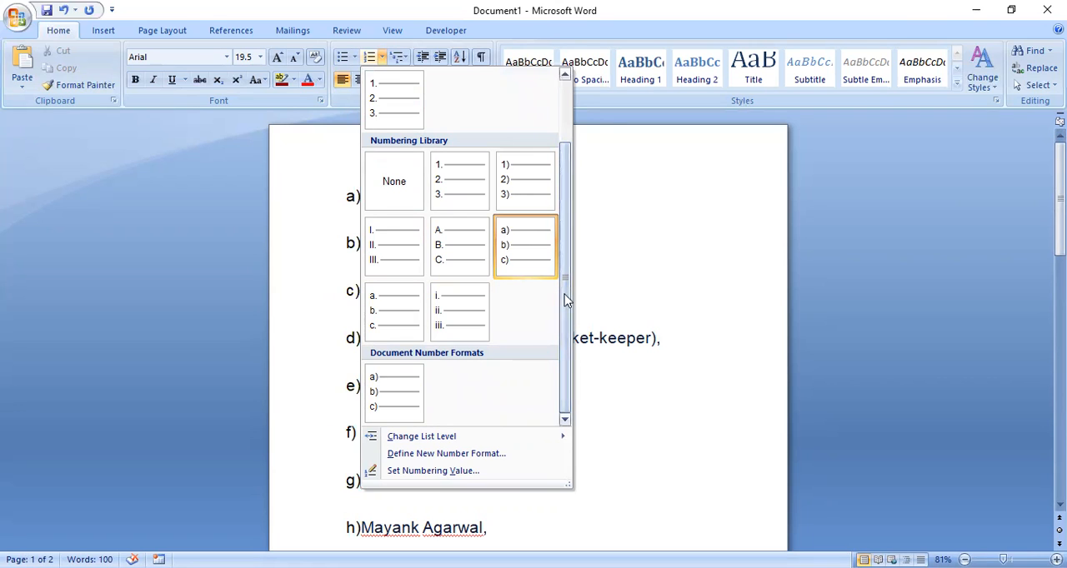
pyautogui.moveTo(569, 304); pyautogui.dragTo(561, 156)
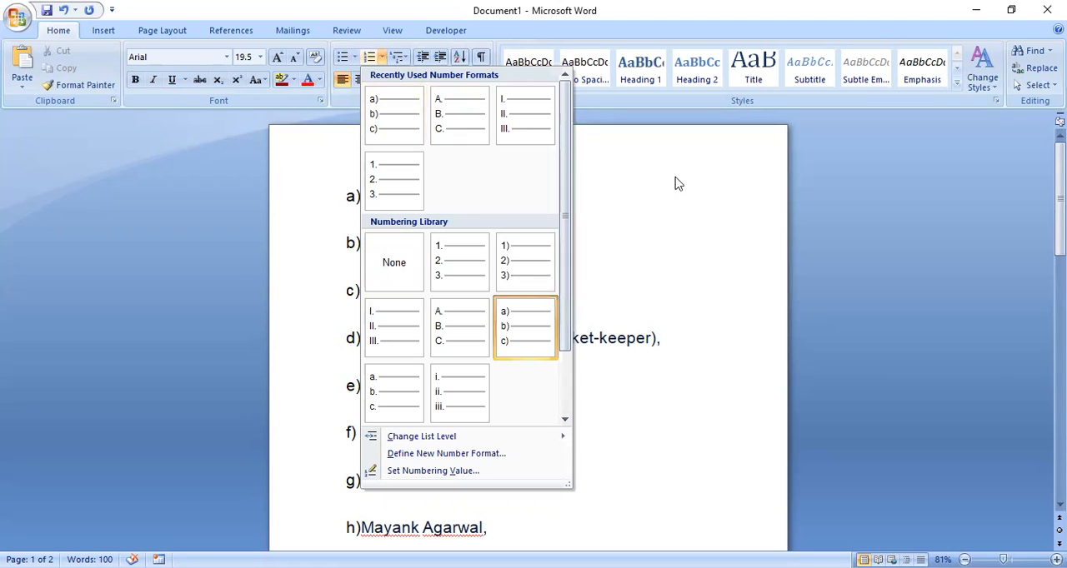
pyautogui.click(688, 207)
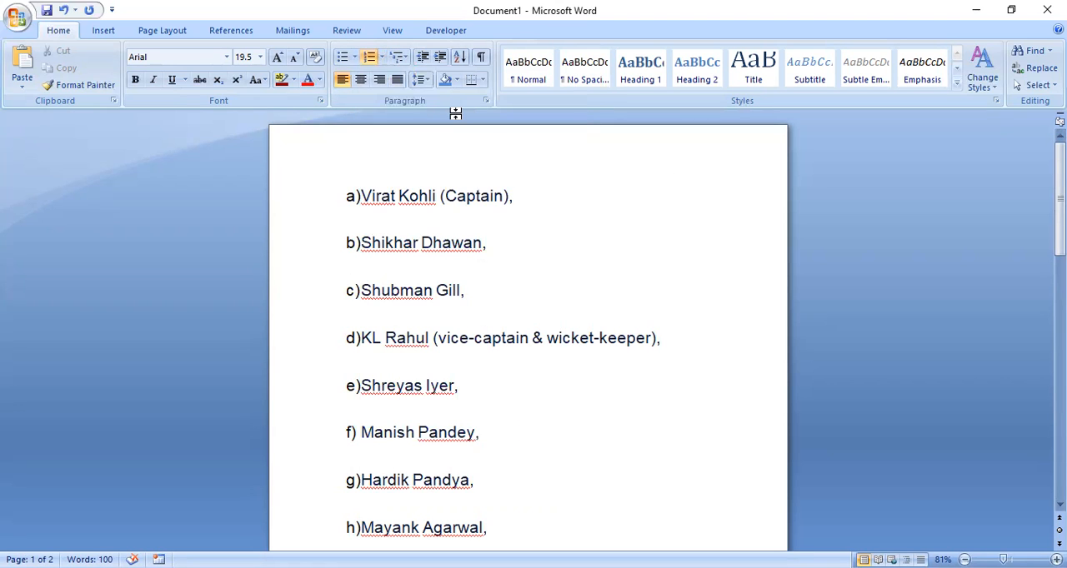
pyautogui.click(428, 80)
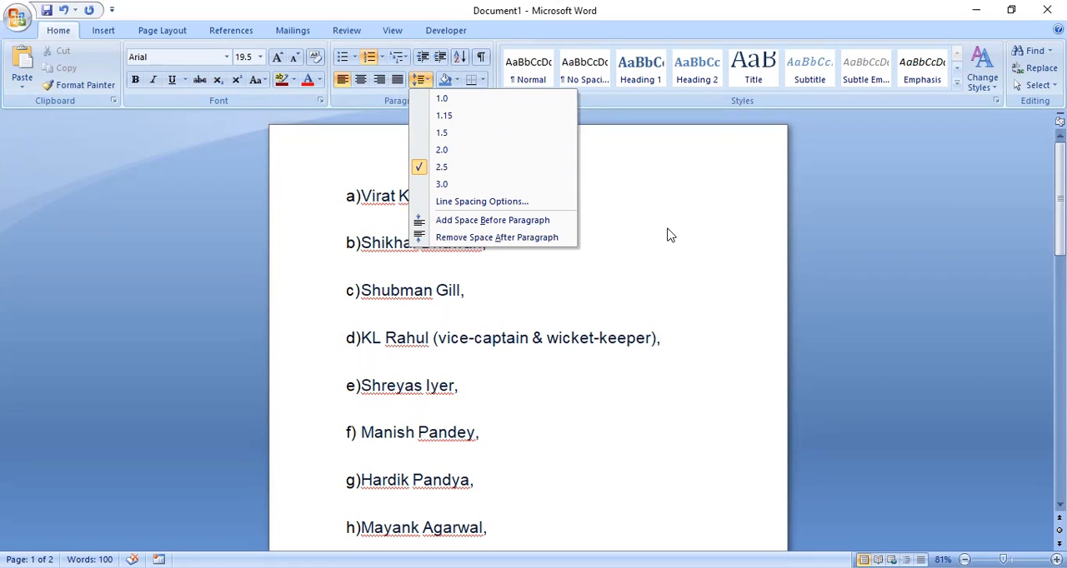
pyautogui.click(336, 191)
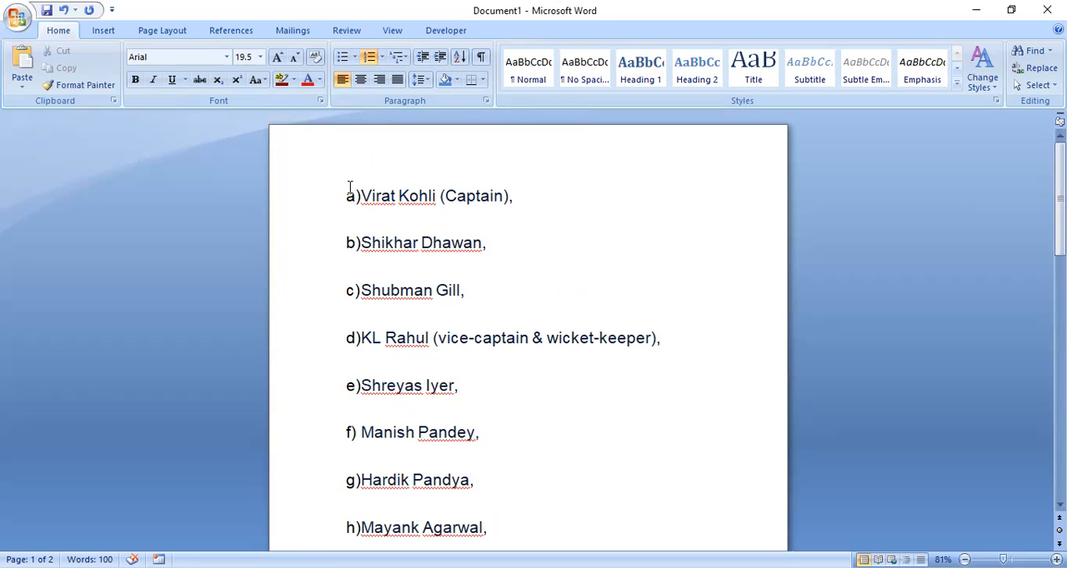
# - Set the line spacing of the whole player list and the blank paragraph below it to 1.0
pyautogui.moveTo(359, 193); pyautogui.dragTo(490, 340)
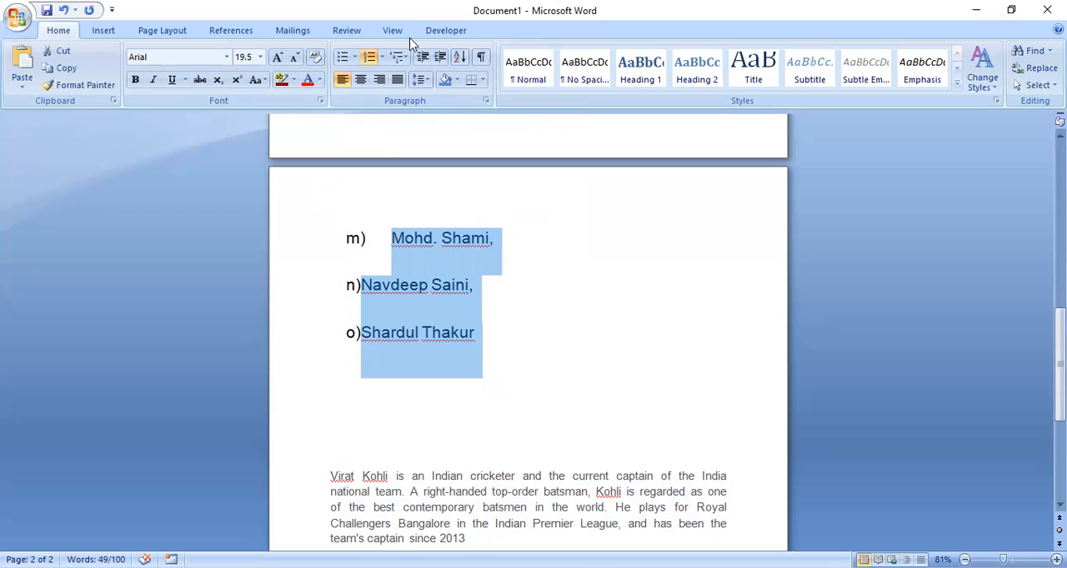
pyautogui.click(430, 84)
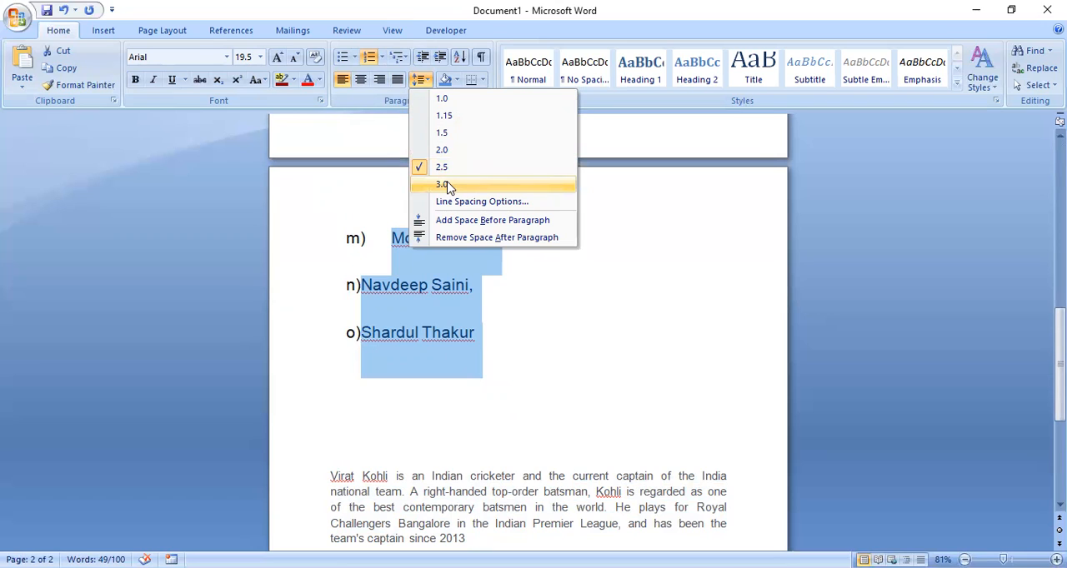
pyautogui.click(442, 99)
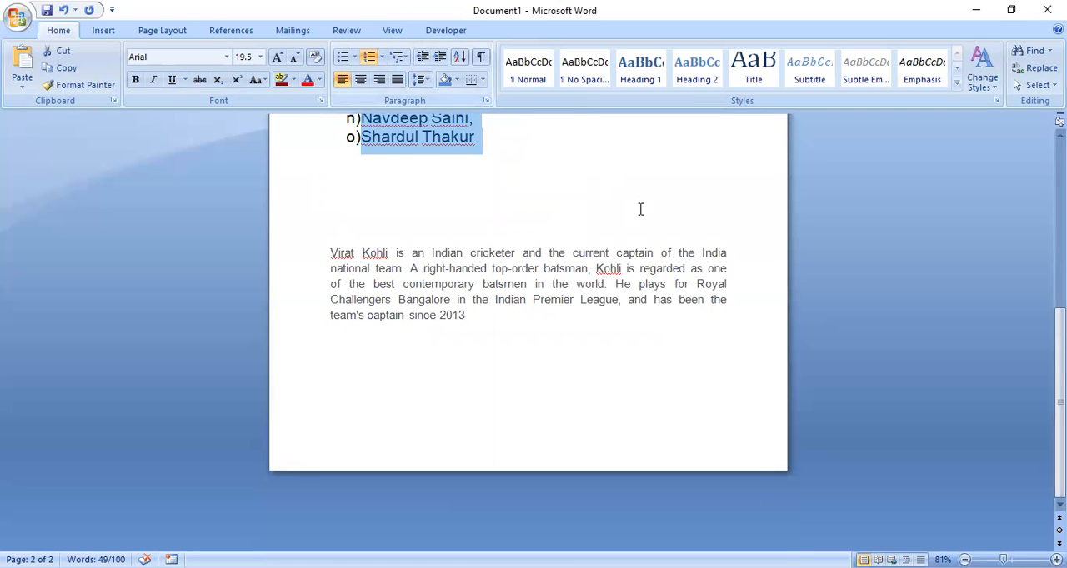
pyautogui.click(581, 185)
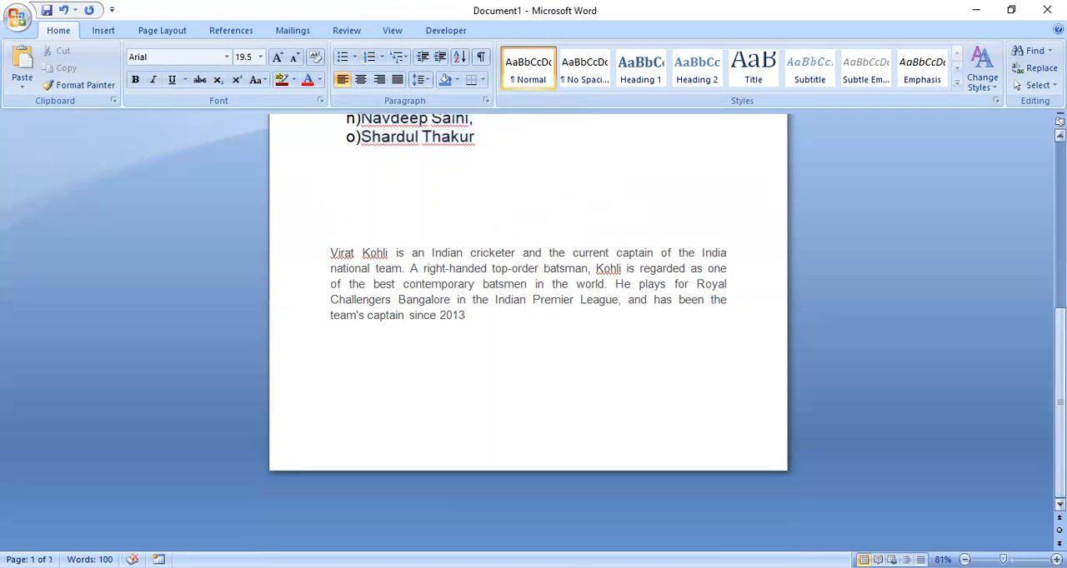
pyautogui.scroll(5, 528, 334)
pyautogui.scroll(3, 528, 334)
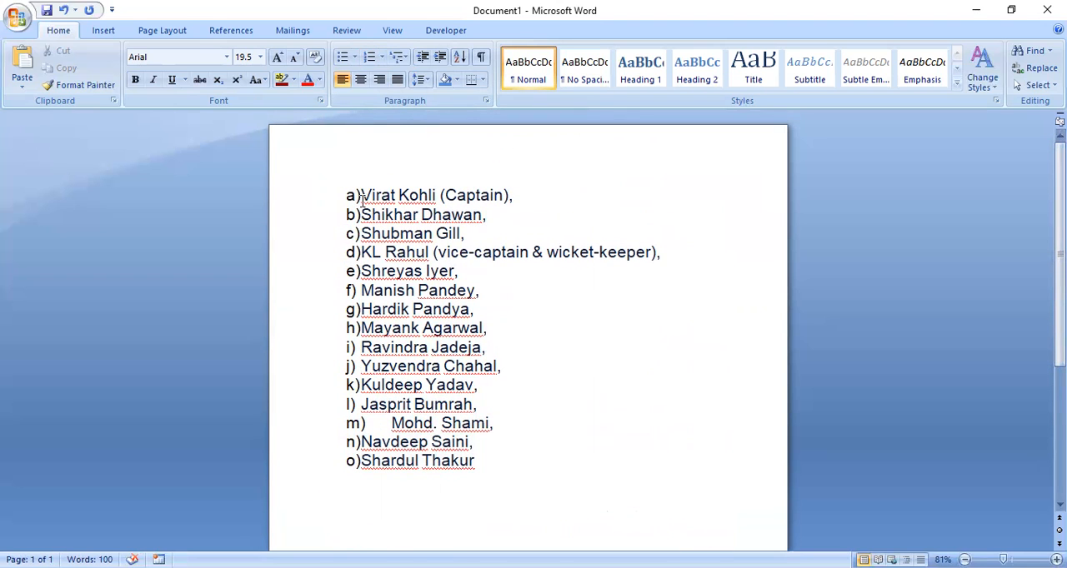
pyautogui.click(426, 79)
pyautogui.click(442, 100)
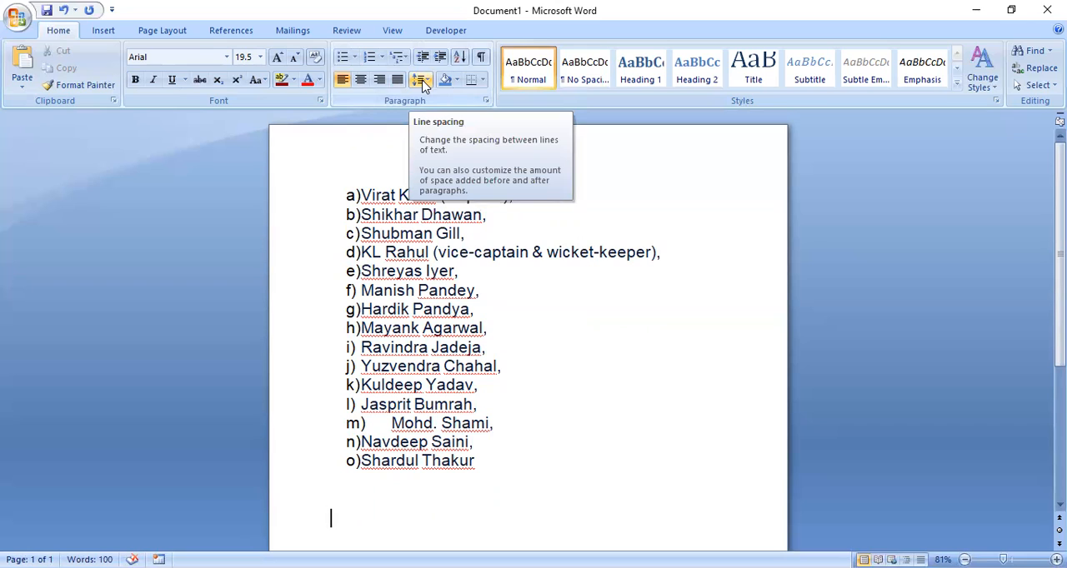
# - Remove the space after the blank paragraph below the list and add space both before and after it
pyautogui.click(424, 83)
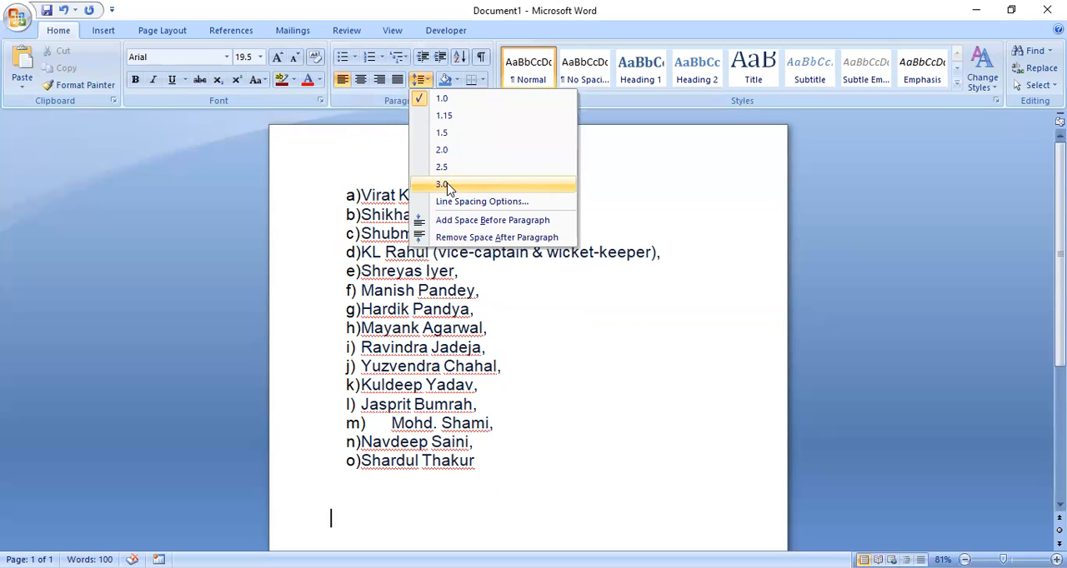
pyautogui.click(461, 240)
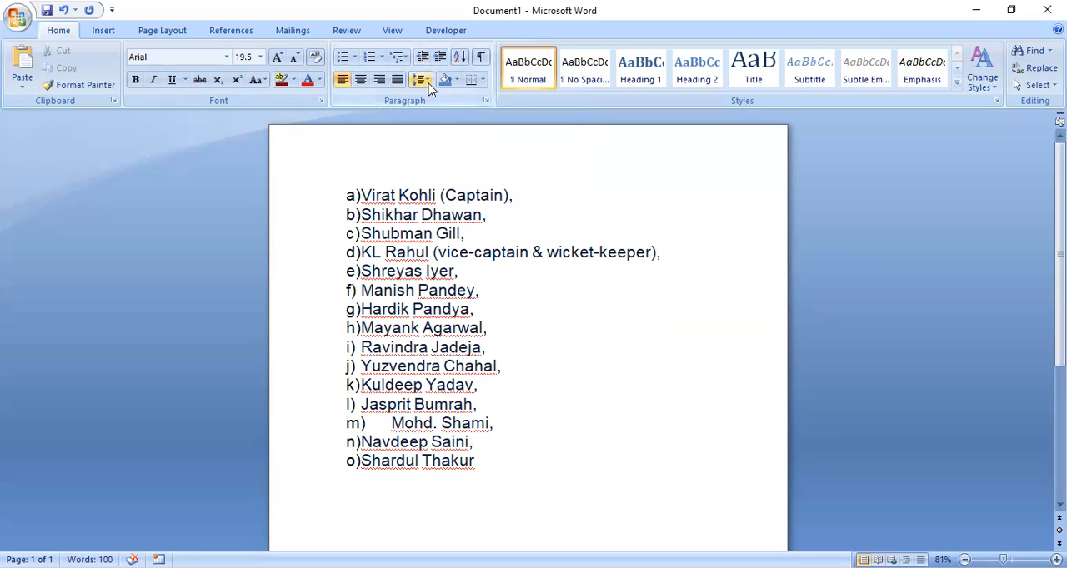
pyautogui.click(425, 81)
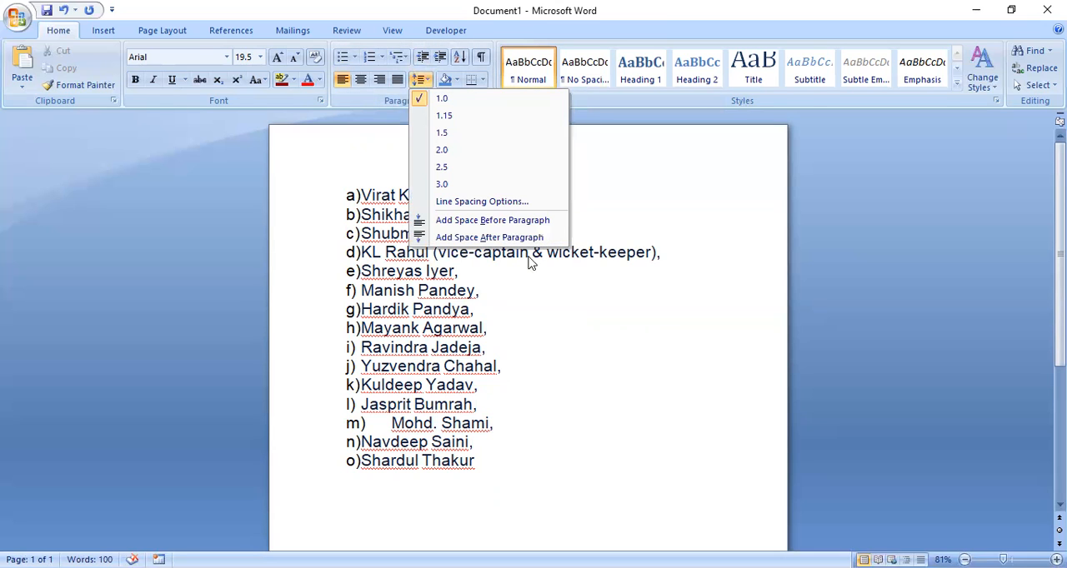
pyautogui.click(504, 220)
pyautogui.click(426, 81)
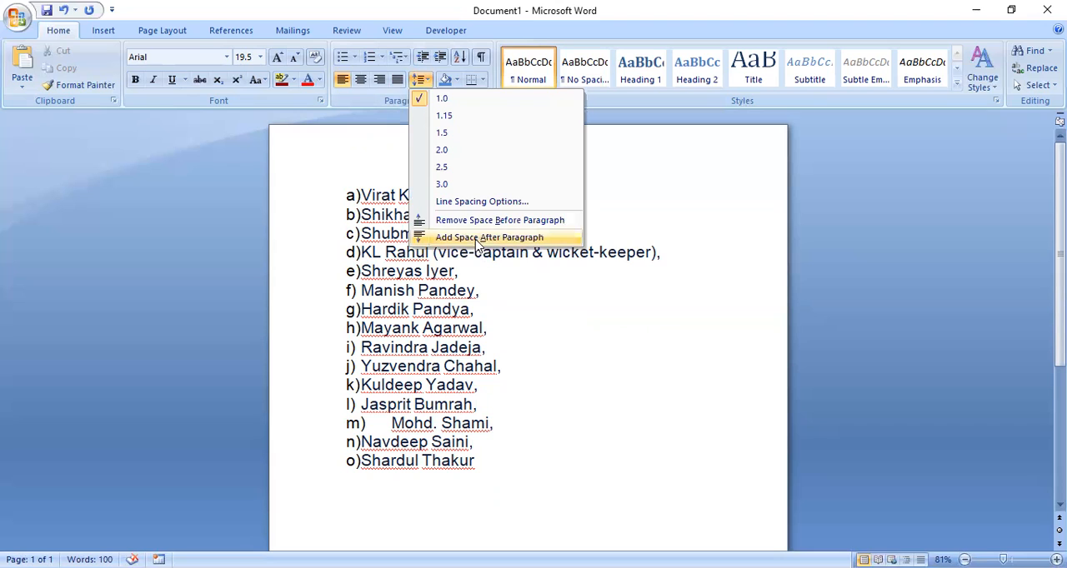
pyautogui.click(480, 238)
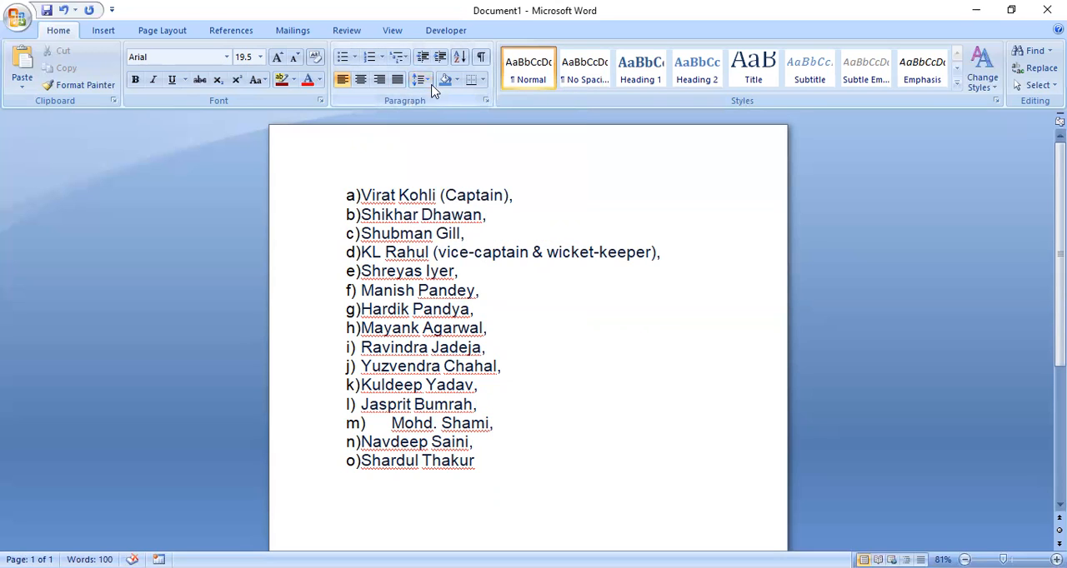
# - Toggle the space after the blank paragraph off and on again, and remove the space before it
pyautogui.click(423, 80)
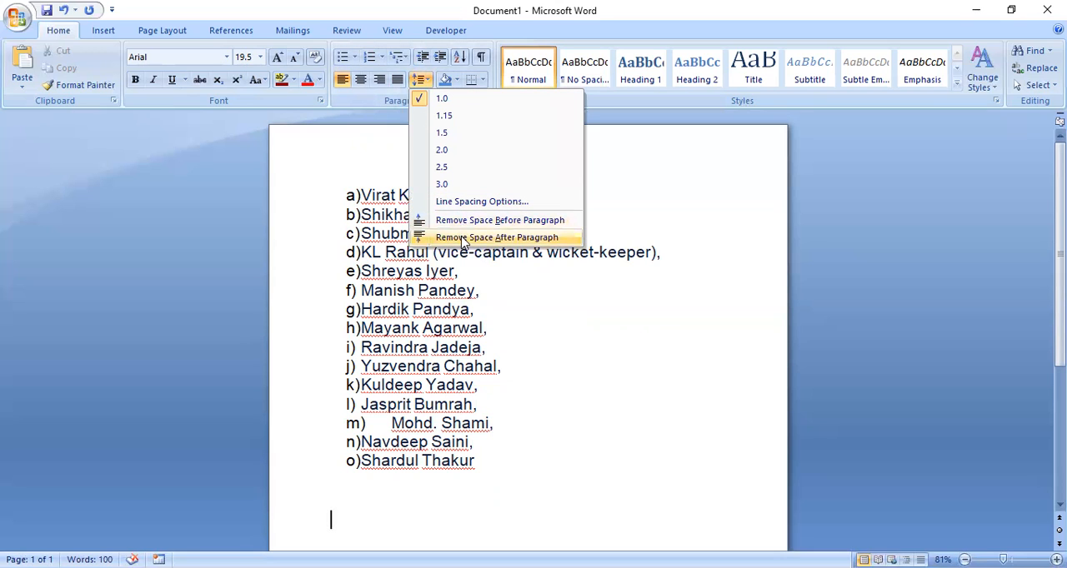
pyautogui.click(464, 239)
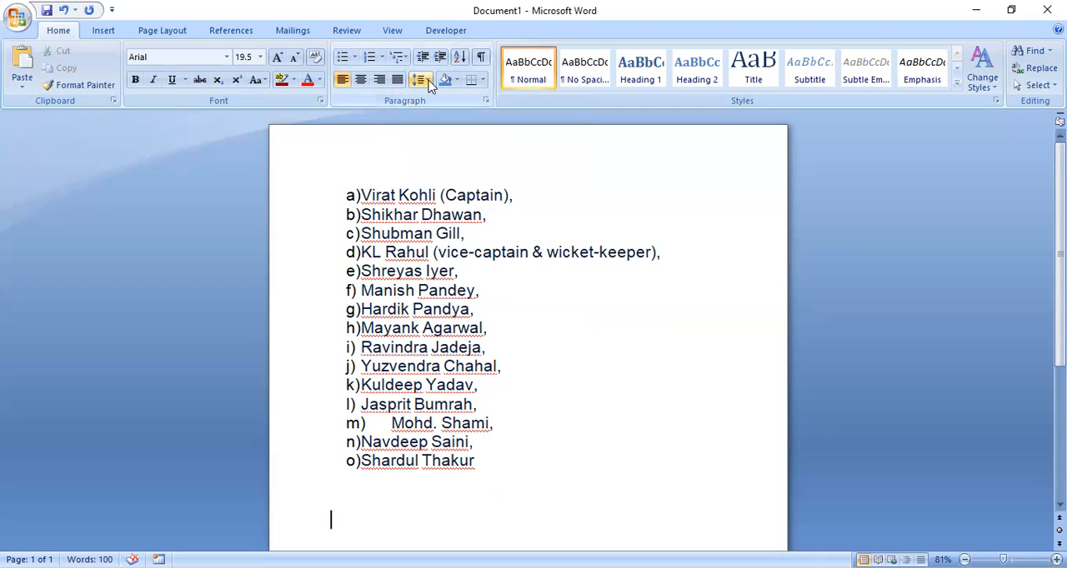
pyautogui.click(422, 80)
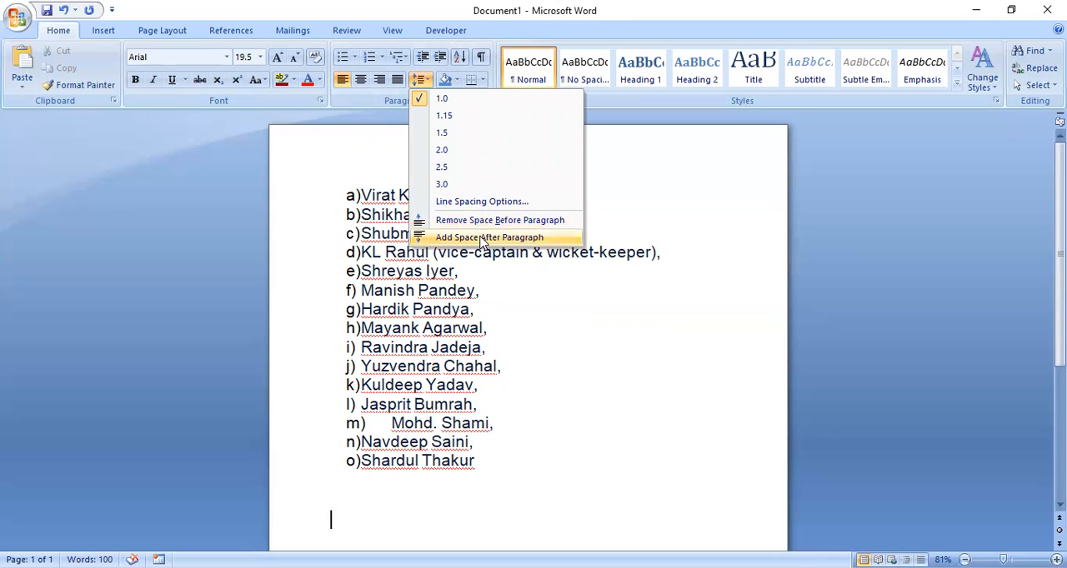
pyautogui.click(482, 238)
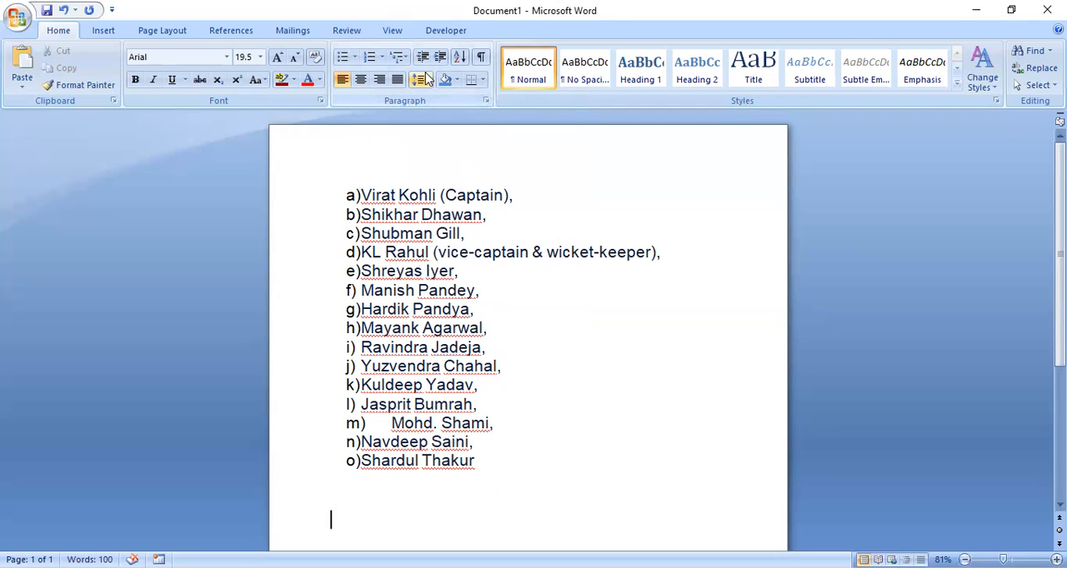
pyautogui.click(423, 79)
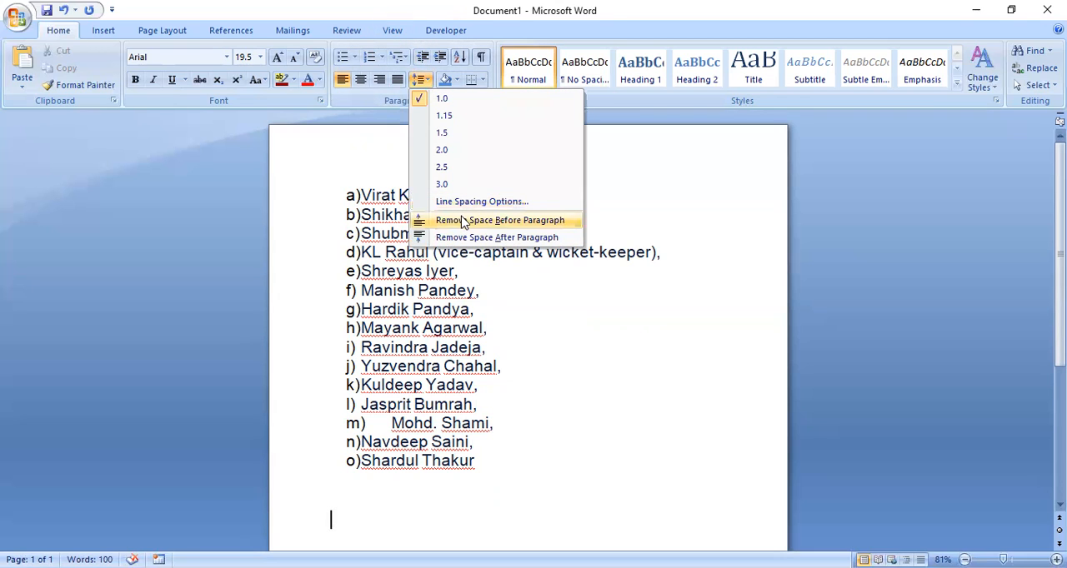
pyautogui.click(464, 221)
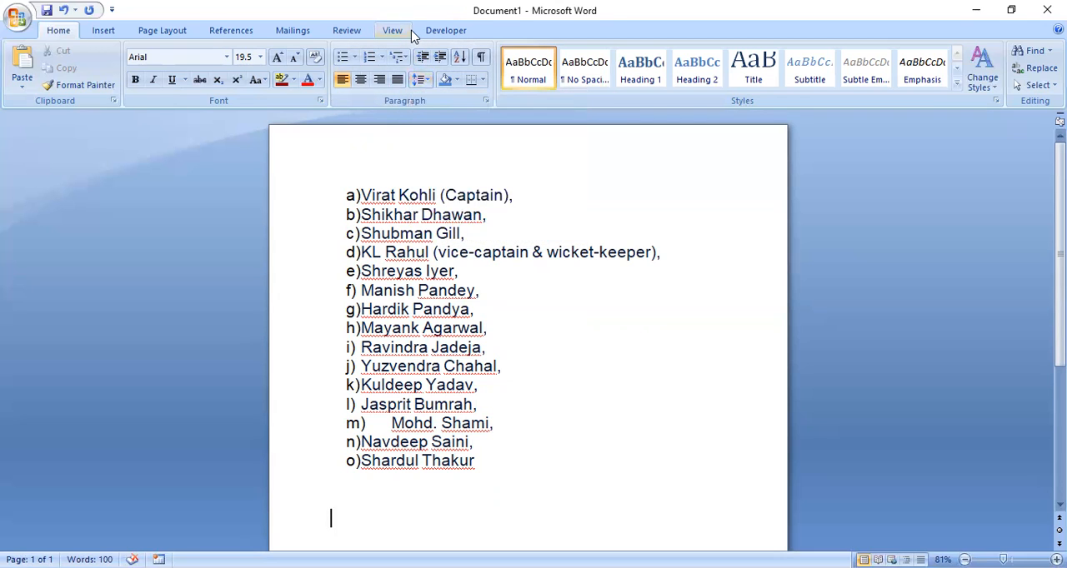
# - Review the blank paragraph's indents and spacing in the Line Spacing Options and accept the settings
pyautogui.click(422, 79)
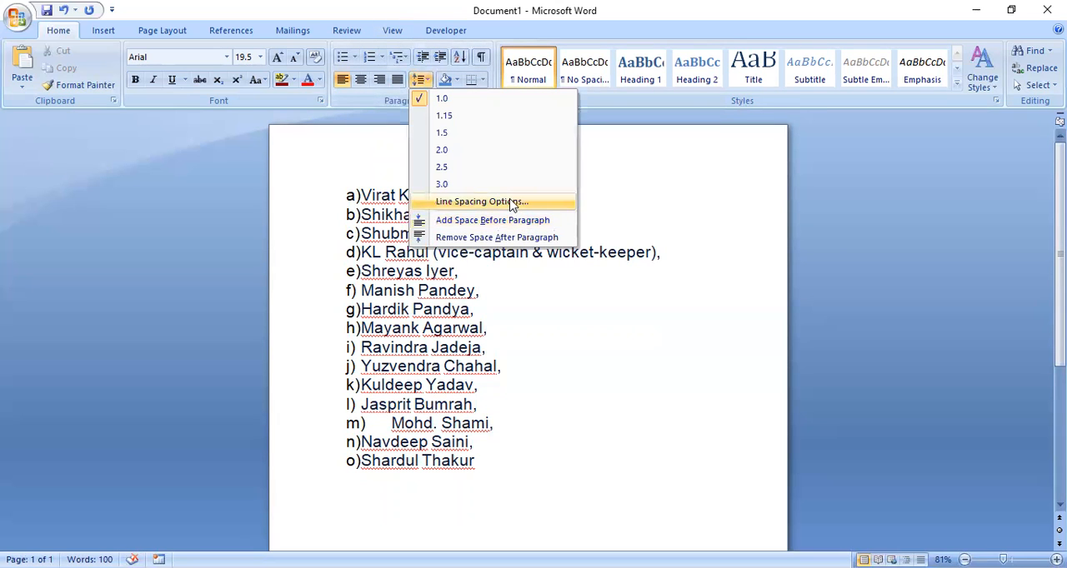
pyautogui.click(512, 205)
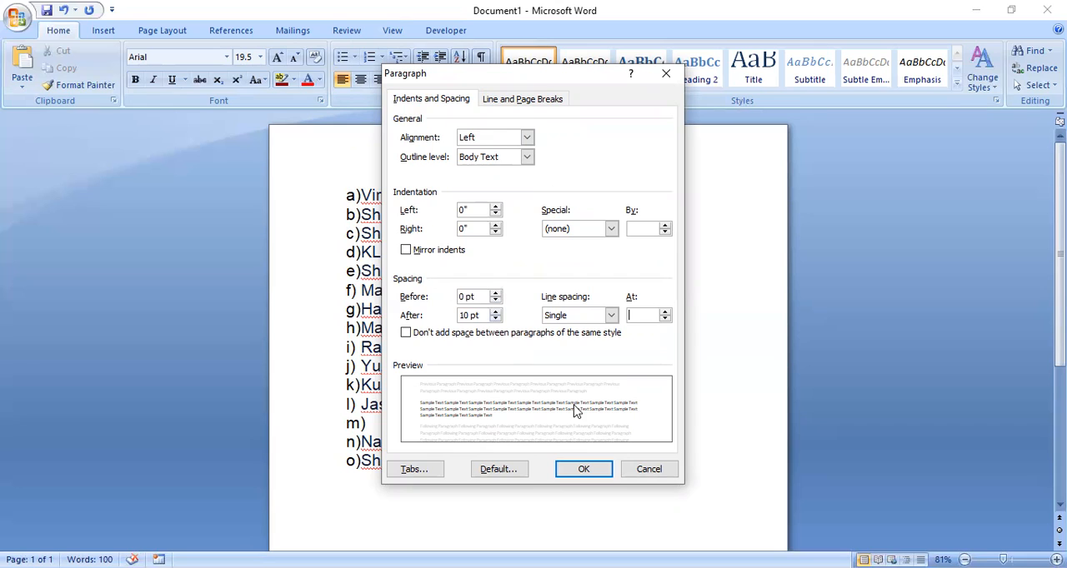
pyautogui.click(601, 471)
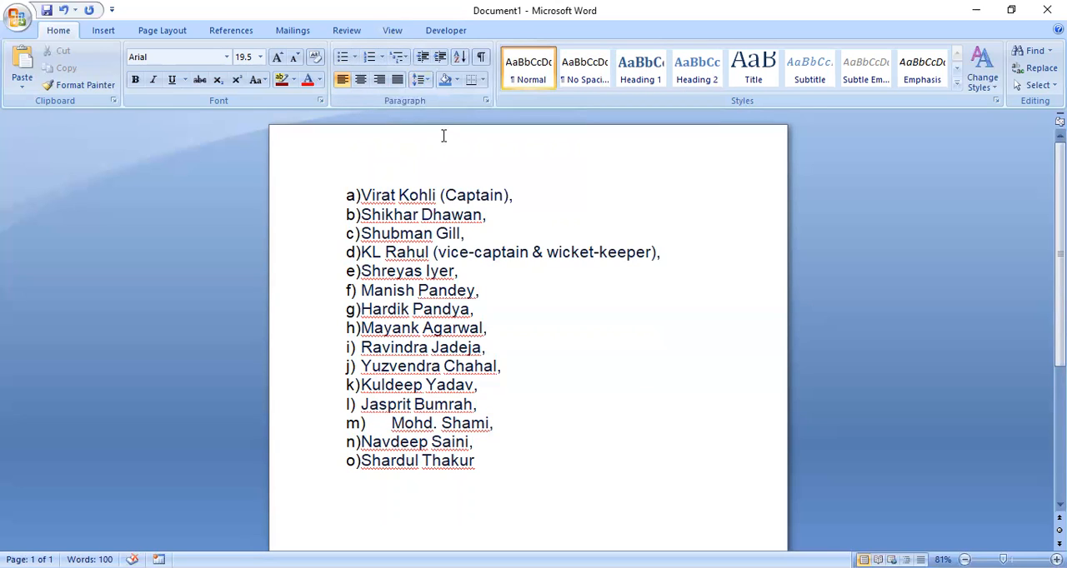
pyautogui.click(460, 81)
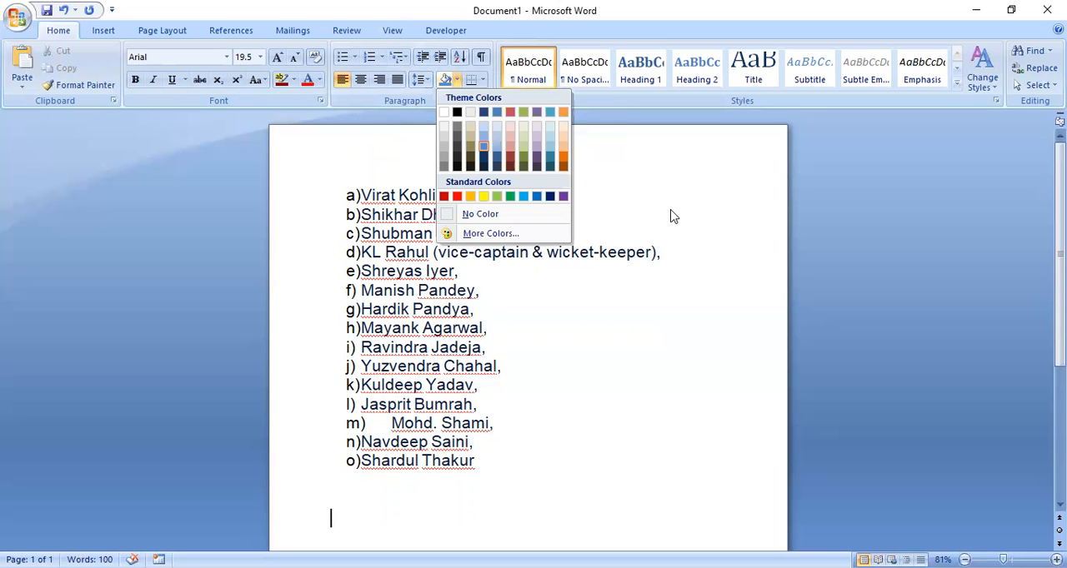
pyautogui.click(961, 274)
pyautogui.write("Virat Kohli is an Indian cricketer and the current captain of the India national team. A right-handed top-order batsman, Kohli is regarded as one of the best contemporary batsmen in the world. He plays for Royal Challengers Bangalore in the Indian Premier League, and has been the team's captain since 2013")
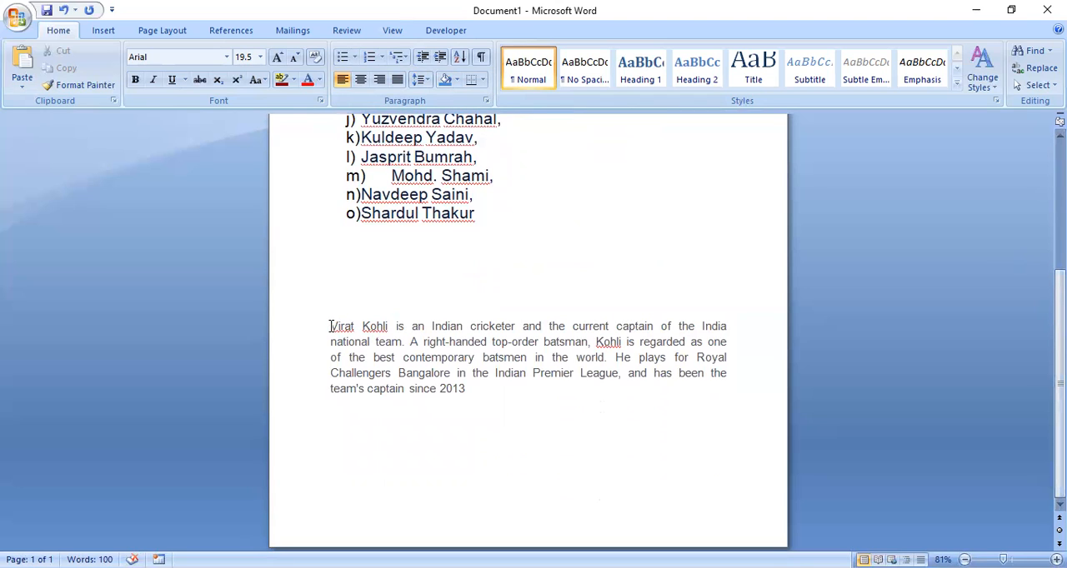
pyautogui.moveTo(325, 326); pyautogui.dragTo(664, 398)
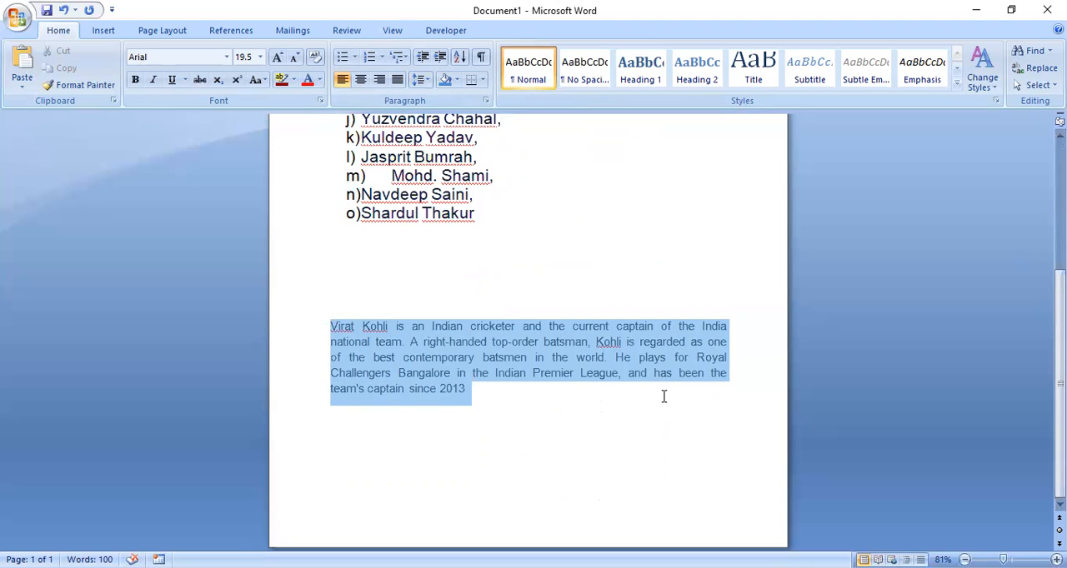
pyautogui.click(662, 398)
# - Shade the first line of the justified paragraph below the player list with the standard red color
pyautogui.moveTo(733, 326); pyautogui.dragTo(289, 321)
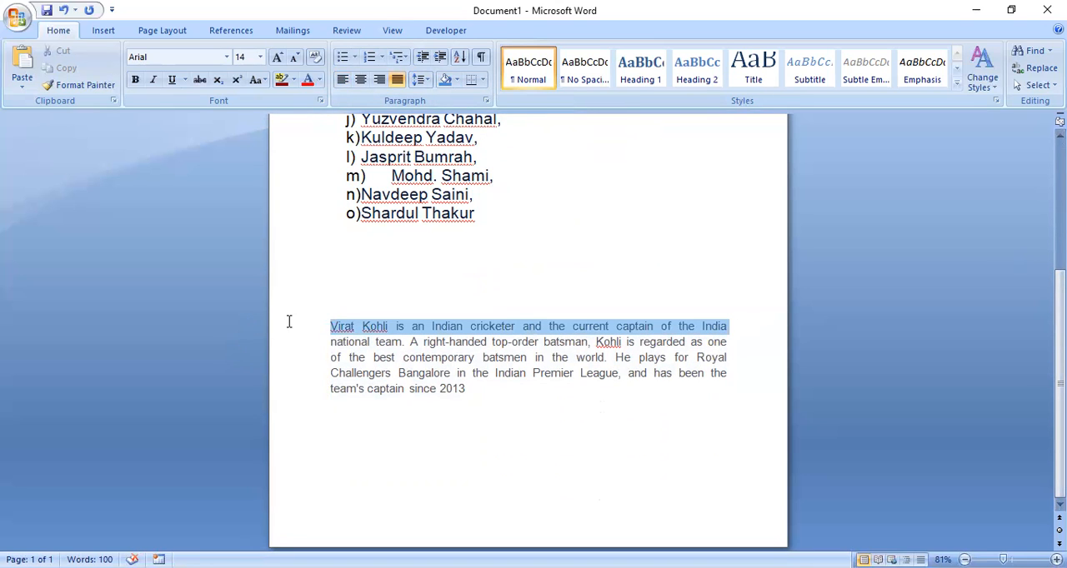
pyautogui.click(457, 83)
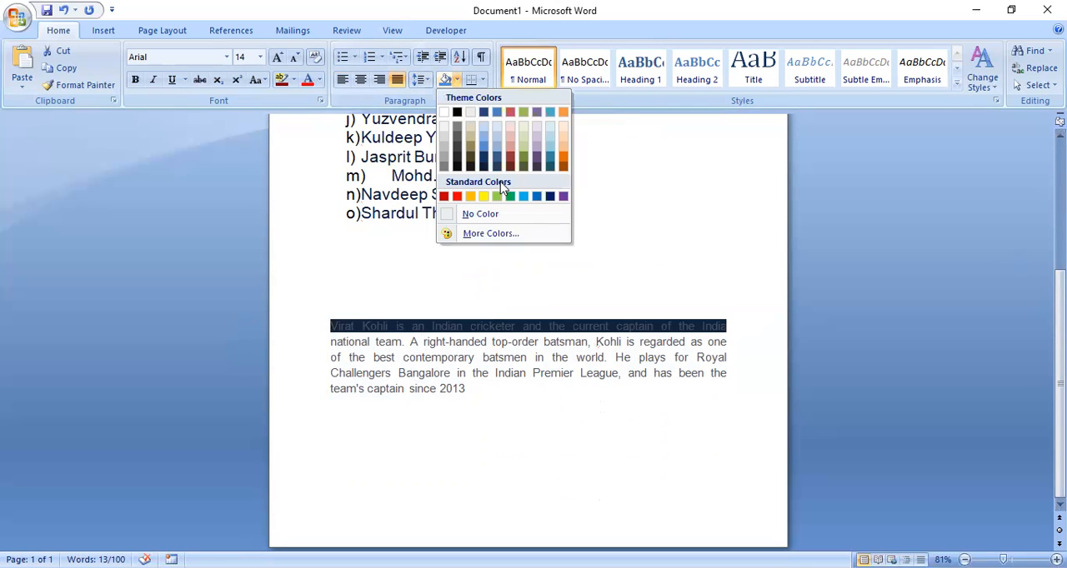
pyautogui.click(457, 198)
pyautogui.click(617, 258)
# - Shade the second line of the justified paragraph with the standard green color
pyautogui.moveTo(727, 342)
pyautogui.mouseDown()
pyautogui.moveTo(366, 355)
pyautogui.moveTo(331, 343)
pyautogui.moveTo(361, 138)
pyautogui.moveTo(394, 276)
pyautogui.moveTo(332, 327)
pyautogui.moveTo(325, 346)
pyautogui.mouseUp()
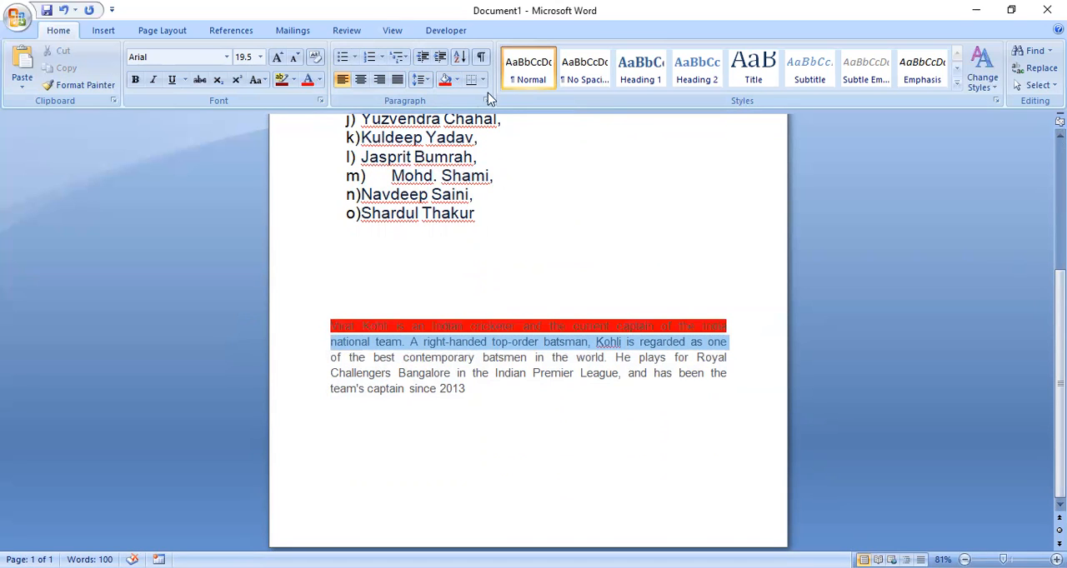
pyautogui.click(455, 81)
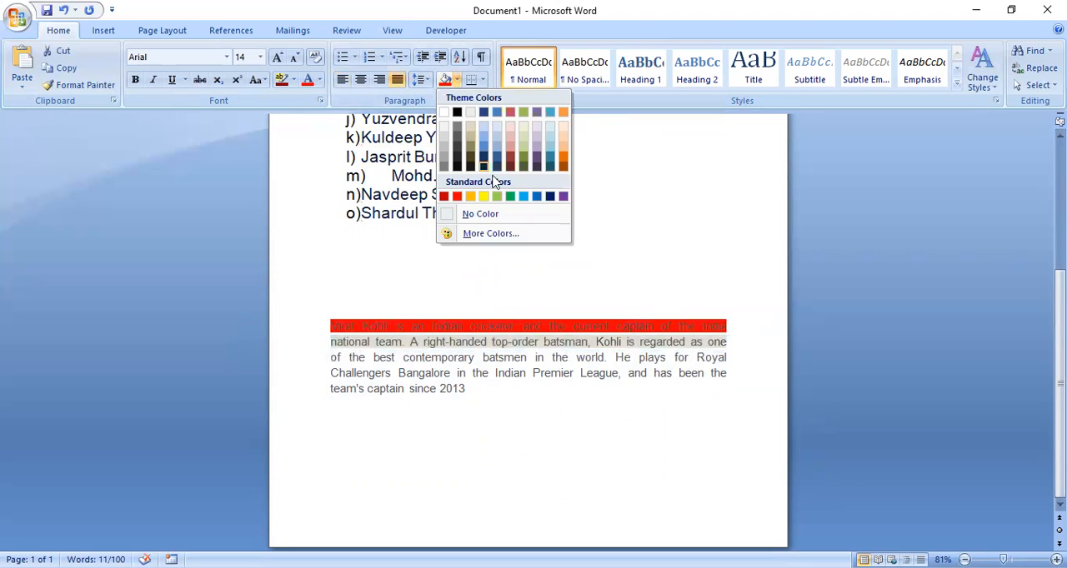
pyautogui.click(513, 199)
# - Shade the third line of the justified paragraph with the standard yellow color and deselect it
pyautogui.moveTo(740, 357); pyautogui.dragTo(315, 353)
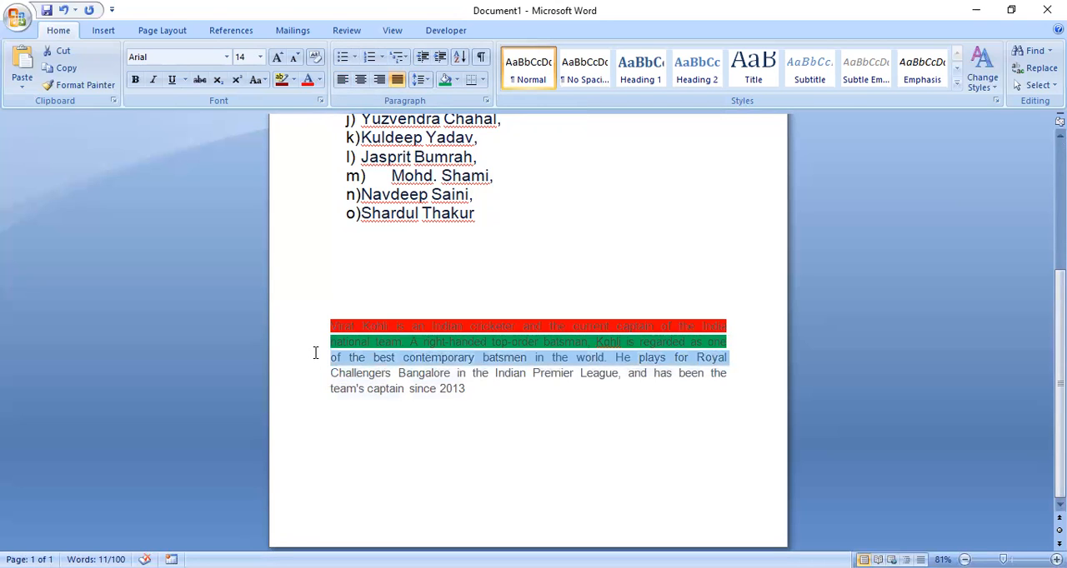
pyautogui.click(457, 81)
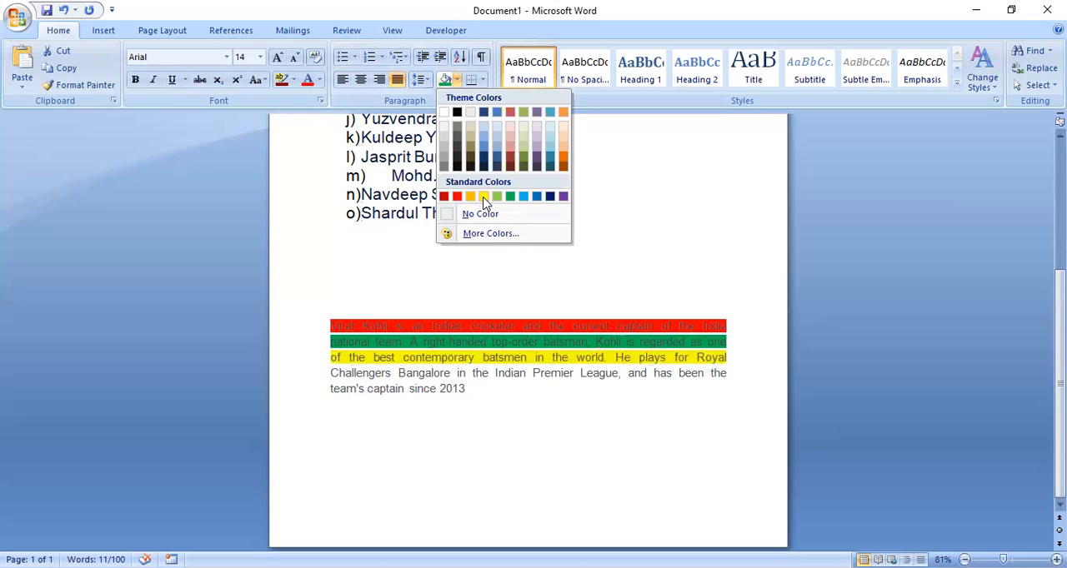
pyautogui.click(484, 197)
pyautogui.click(589, 398)
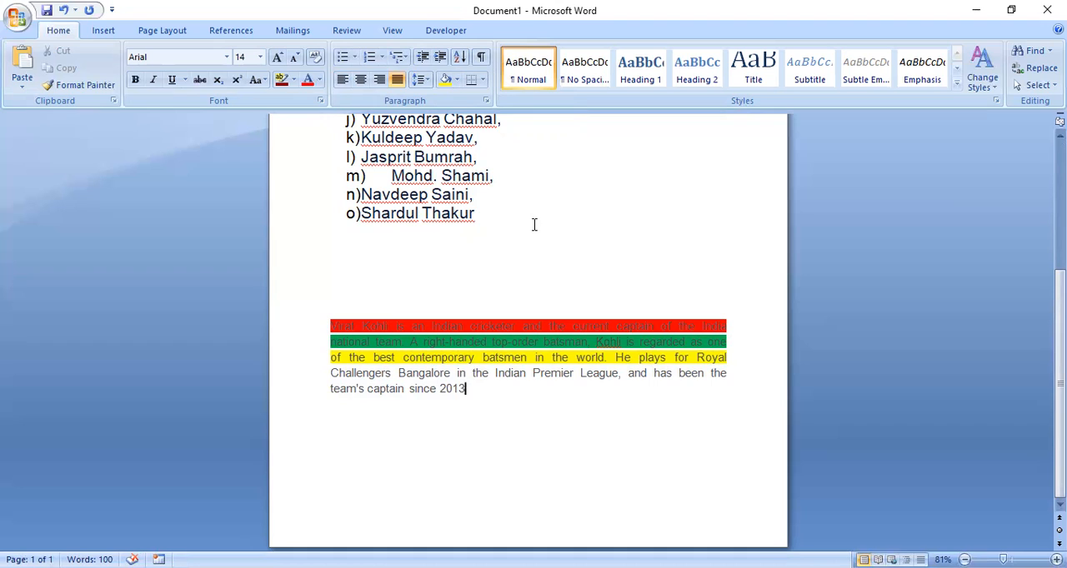
pyautogui.click(534, 224)
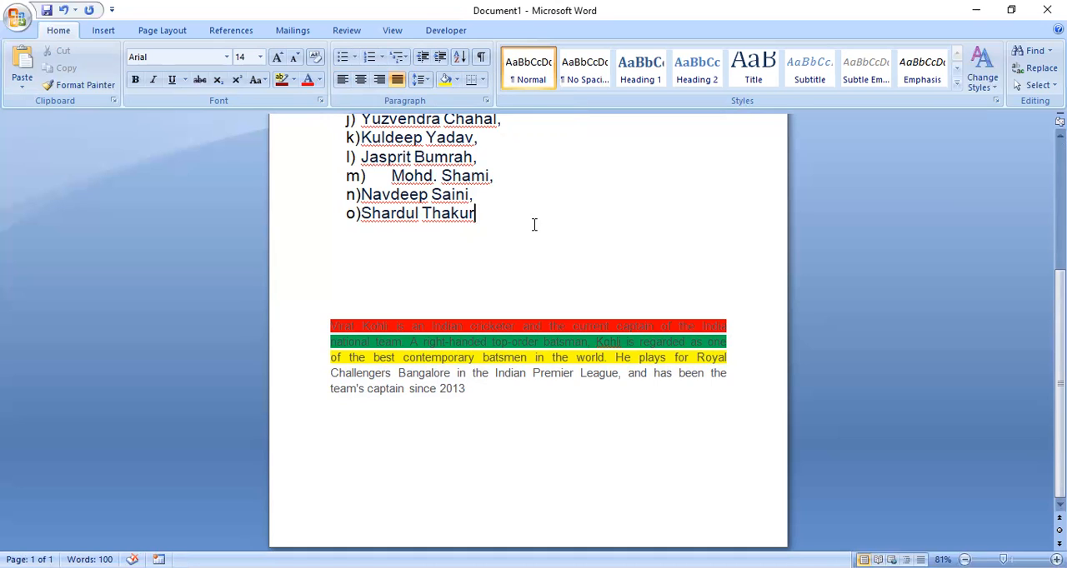